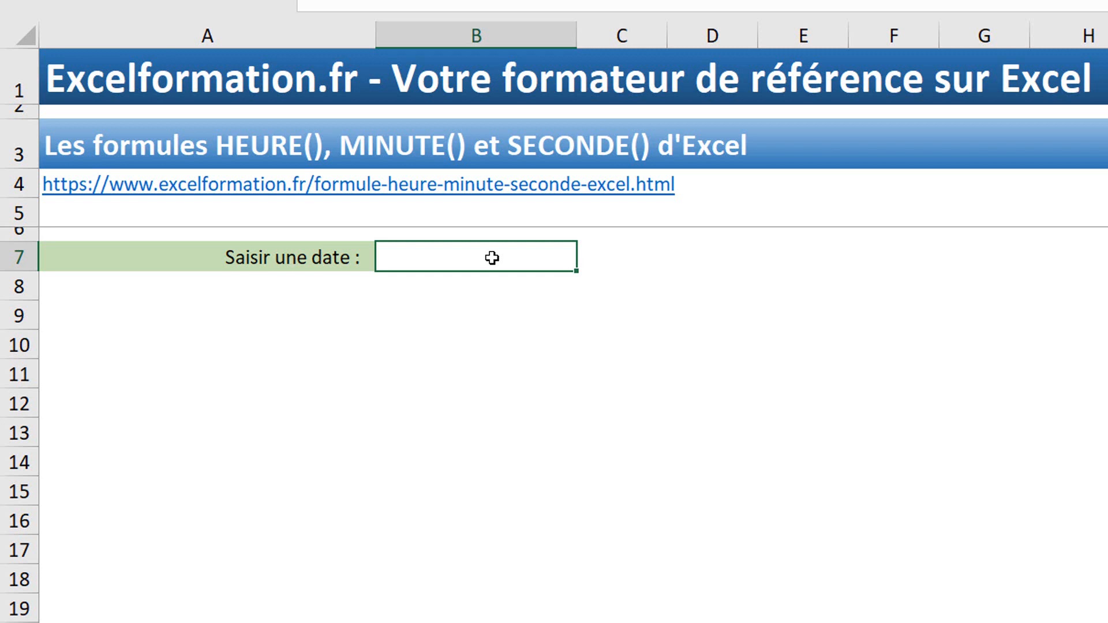
- Enter 43831 in cell B7 beside "Saisir une date" and format it as a short date (Date courte)
{"action": "type", "text": "43831"}
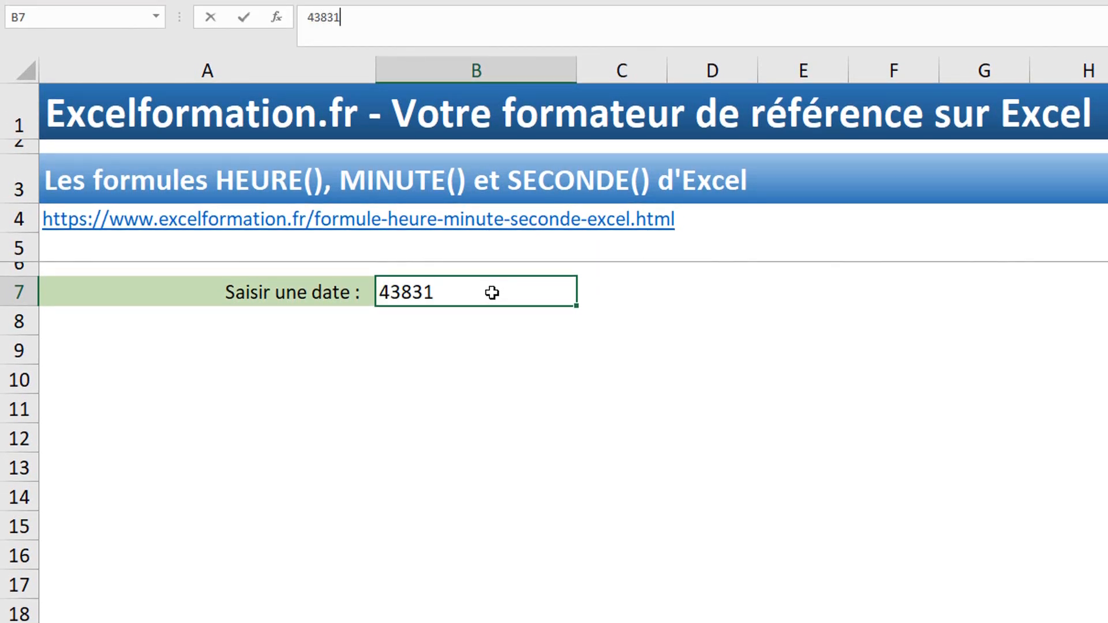
{"action": "key", "text": "Tab"}
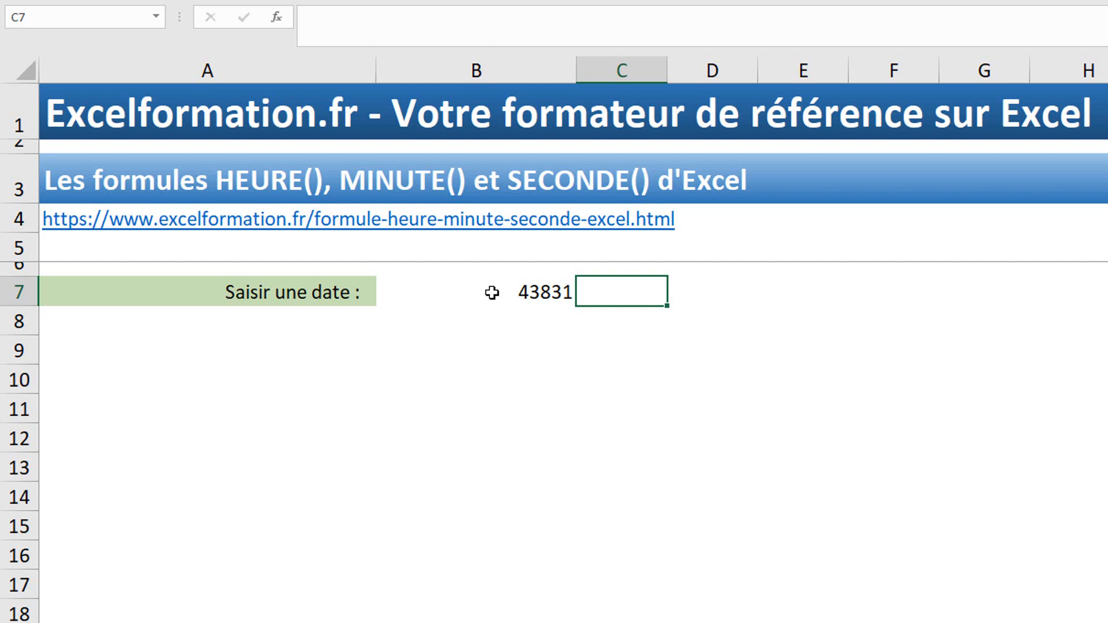
{"action": "left_click", "coordinate": [492, 292]}
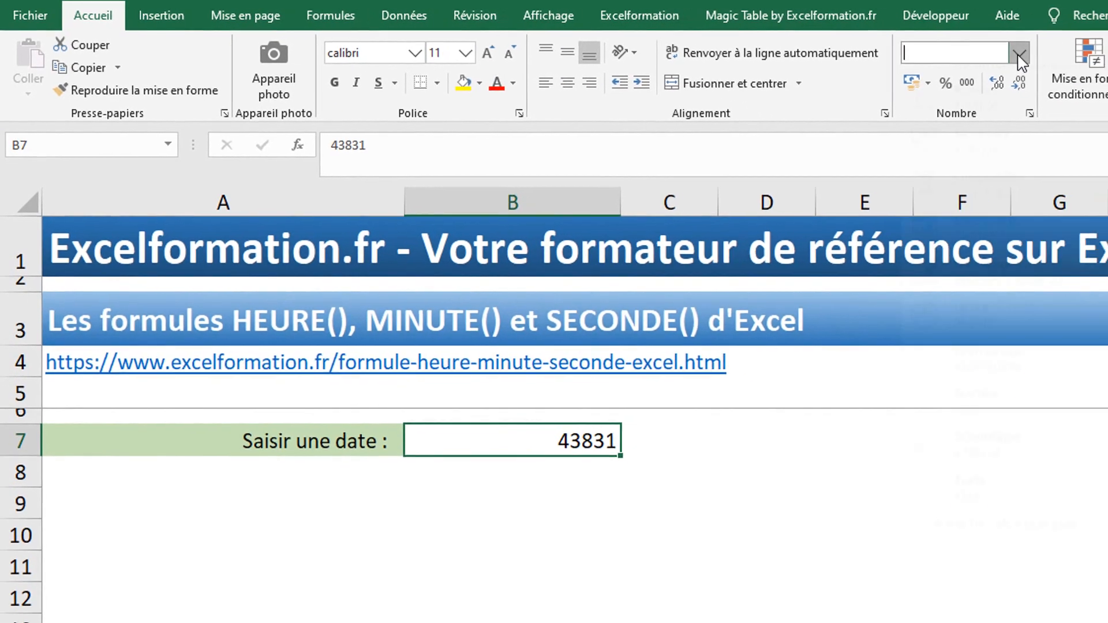
{"action": "left_click", "coordinate": [1091, 56]}
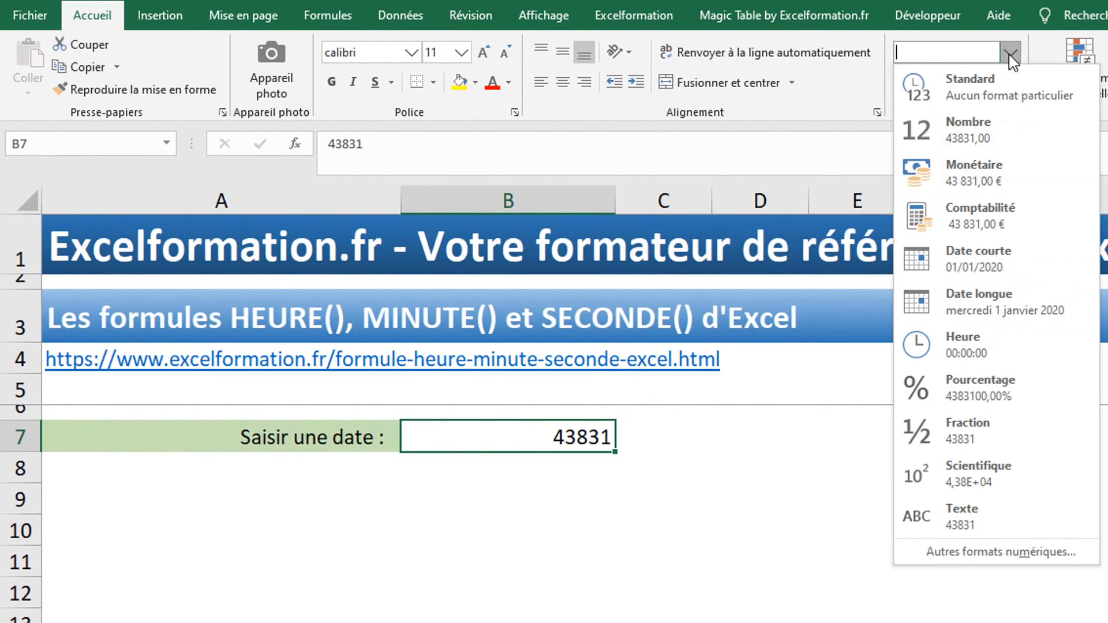
{"action": "left_click", "coordinate": [981, 255]}
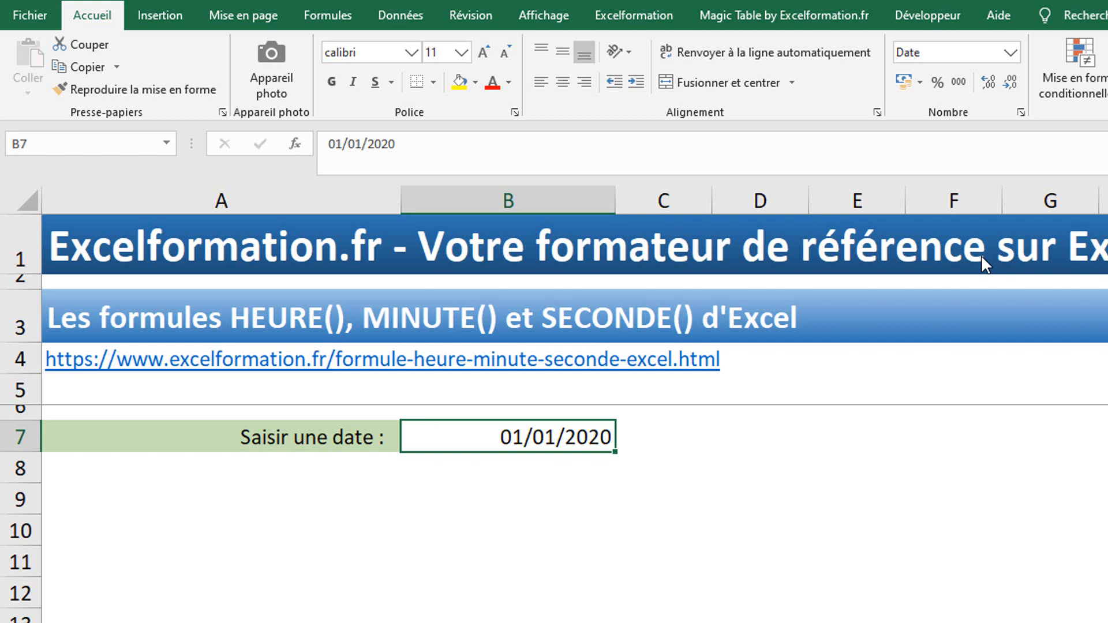
- Enter 43831,5 in cell B9 beside "Saisir une heure"
{"action": "left_click", "coordinate": [514, 491]}
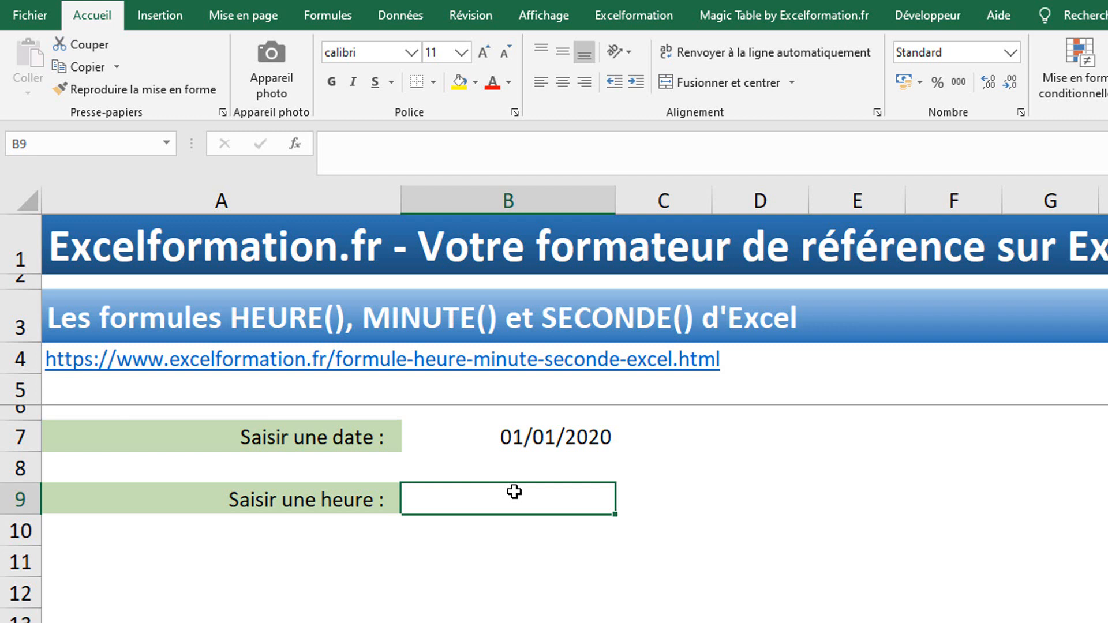
{"action": "type", "text": "43831,"}
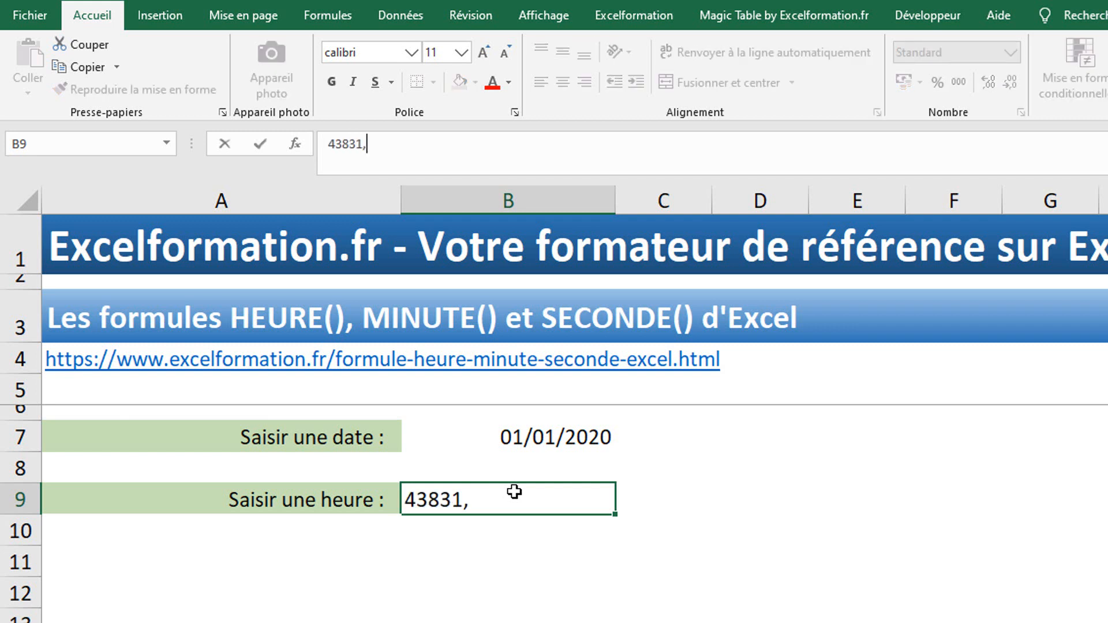
{"action": "type", "text": "5"}
{"action": "key", "text": "Tab"}
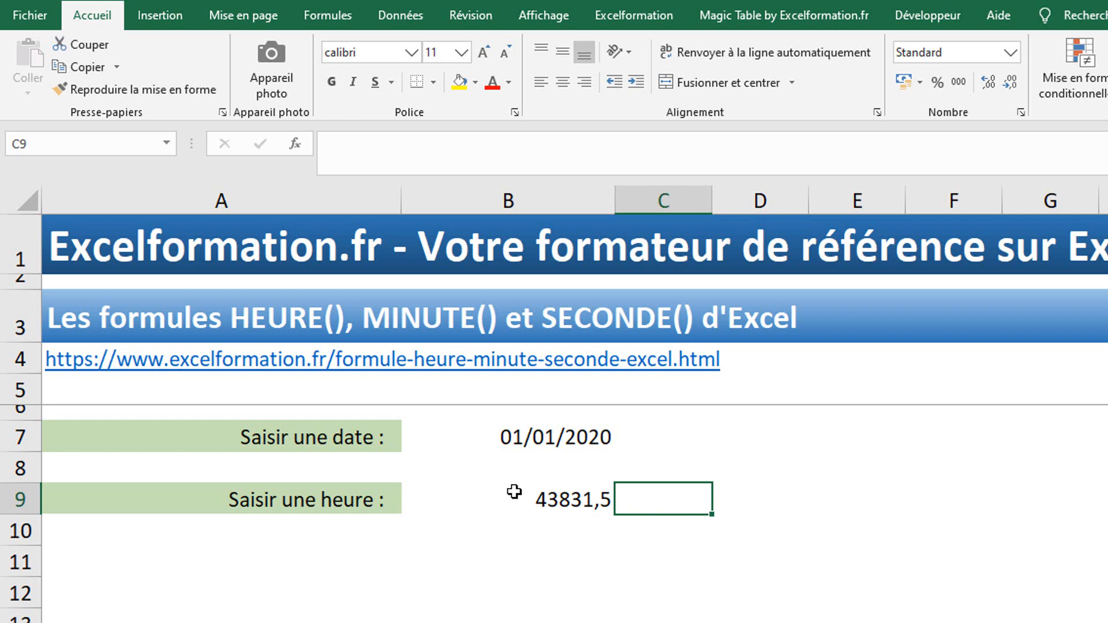
- Format cell B9 as a short date (Date courte), and switch it to the time format (Heure)
{"action": "left_click", "coordinate": [514, 492]}
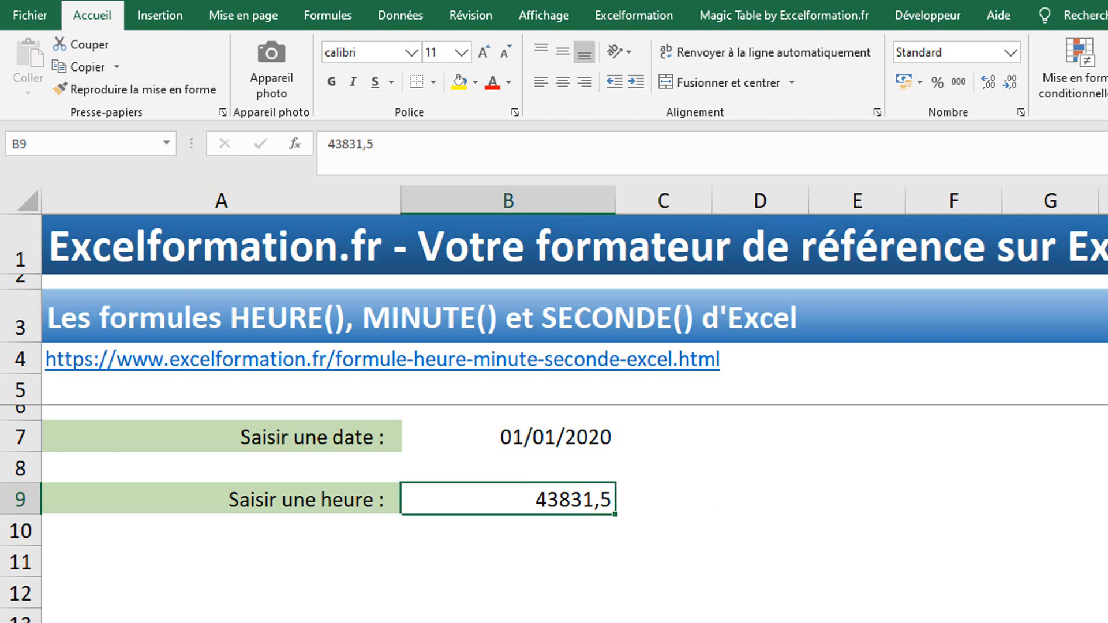
{"action": "left_click", "coordinate": [1009, 53]}
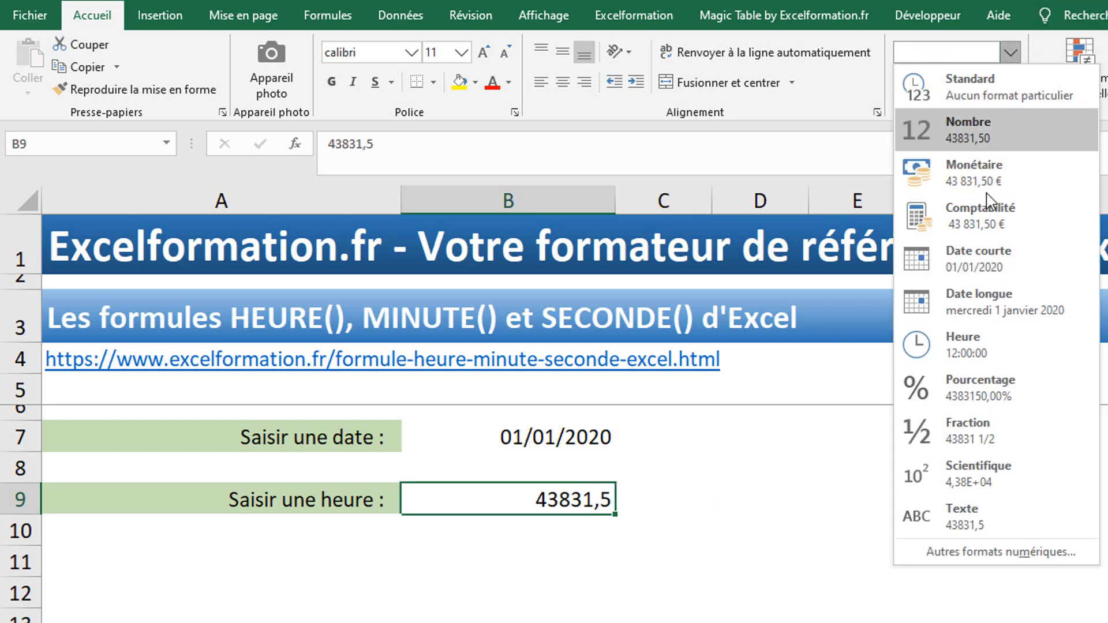
{"action": "left_click", "coordinate": [998, 269]}
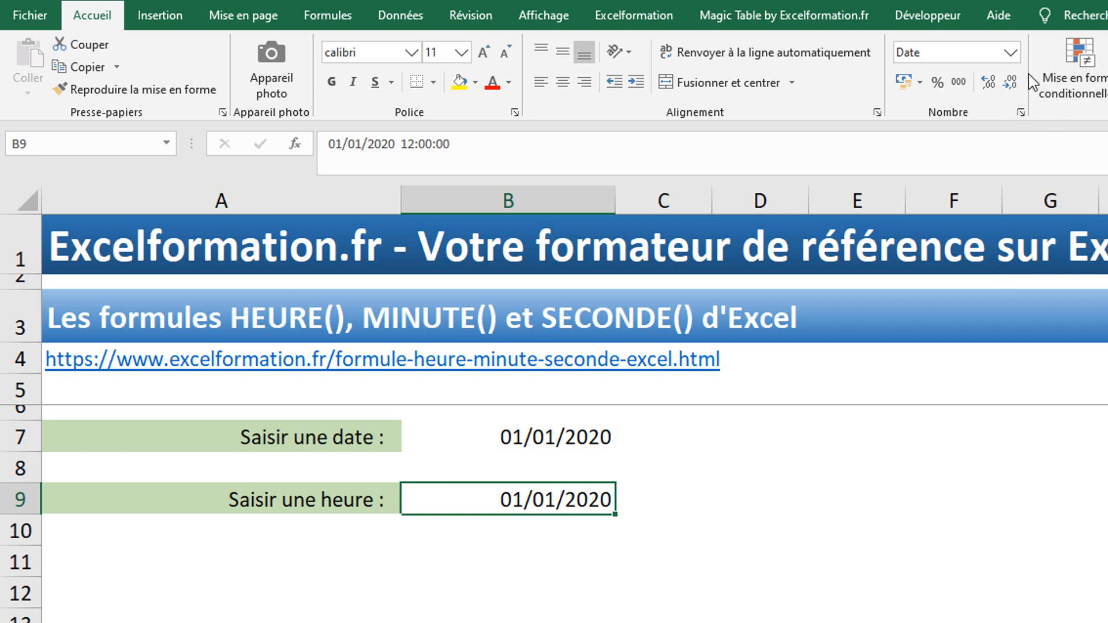
{"action": "left_click", "coordinate": [1011, 53]}
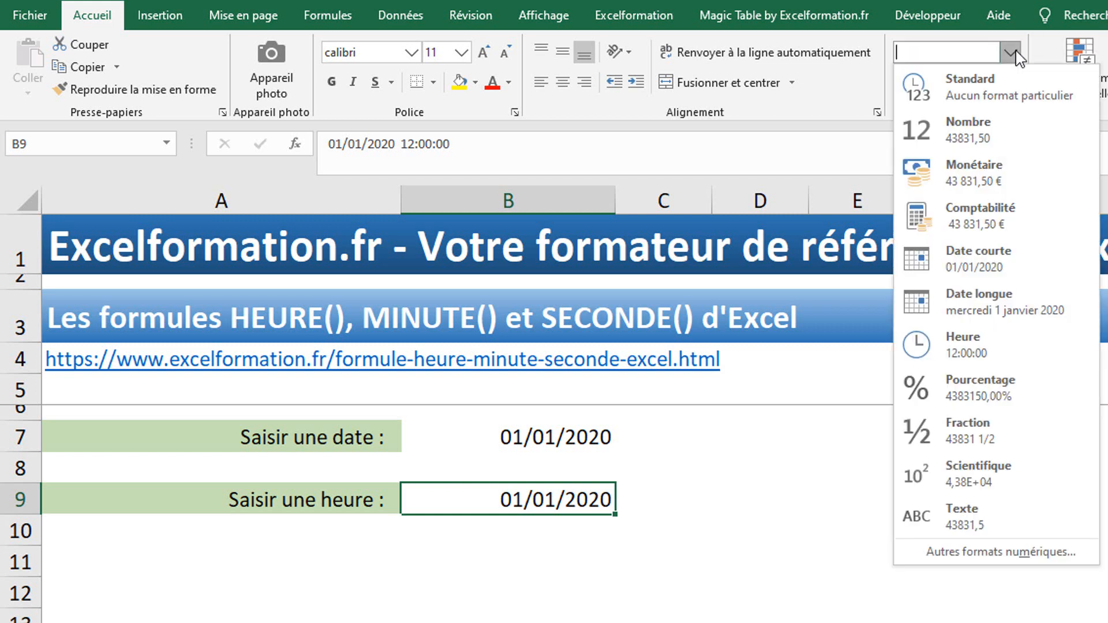
{"action": "left_click", "coordinate": [975, 345]}
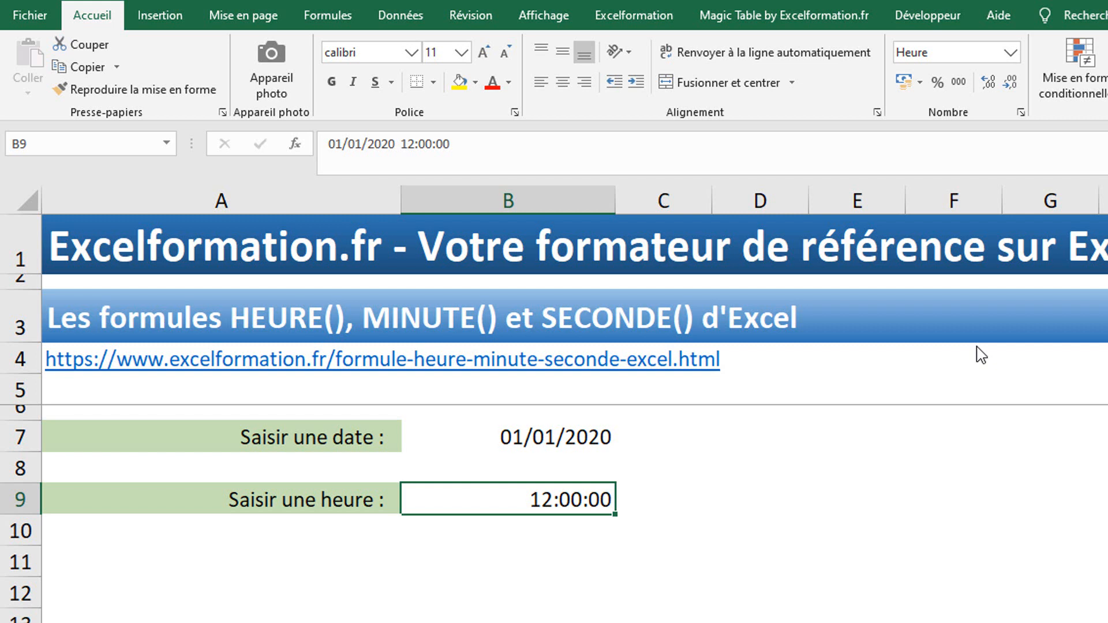
- Replace the content of cell B9 with the value 43831,75
{"action": "type", "text": "4"}
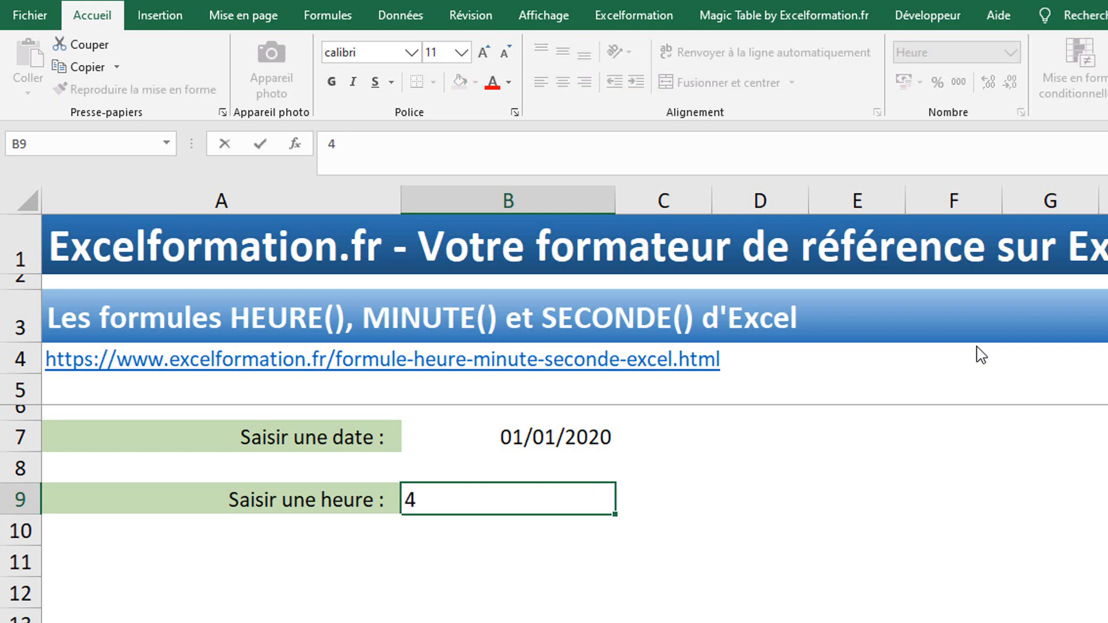
{"action": "type", "text": "3831,"}
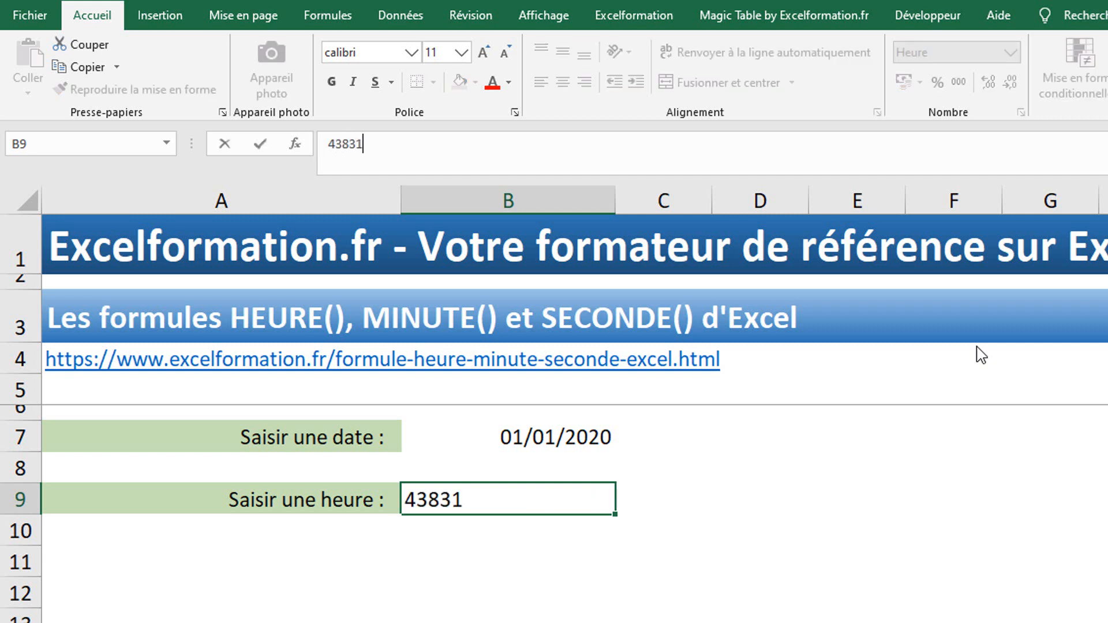
{"action": "type", "text": "75"}
{"action": "key", "text": "Tab"}
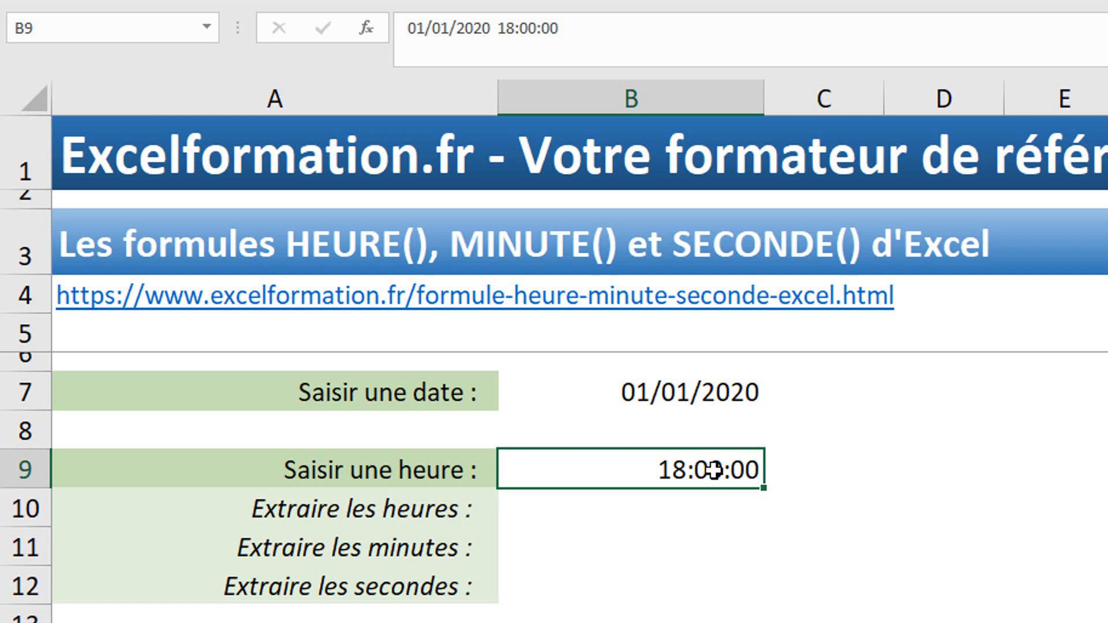
- Edit the time in cell B9, setting the minutes to 24 and the seconds to 42
{"action": "left_click", "coordinate": [521, 31]}
{"action": "key", "text": "Delete"}
{"action": "key", "text": "Delete"}
{"action": "type", "text": "24"}
{"action": "key", "text": "Right"}
{"action": "key", "text": "Right"}
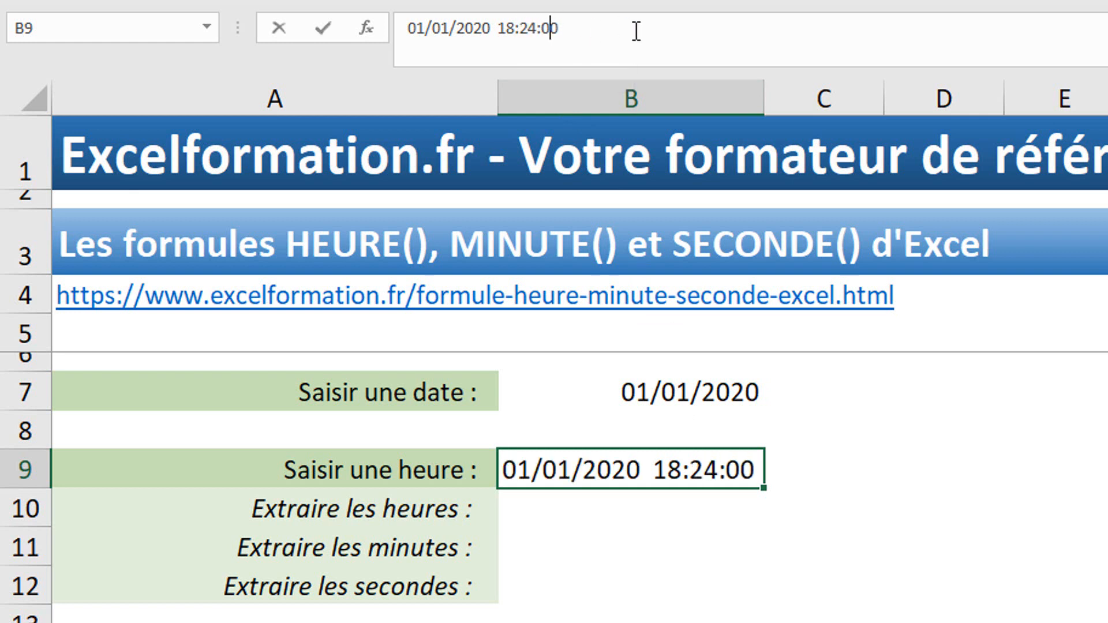
{"action": "key", "text": "Right"}
{"action": "key", "text": "shift+Left"}
{"action": "key", "text": "shift+Left"}
{"action": "type", "text": "42"}
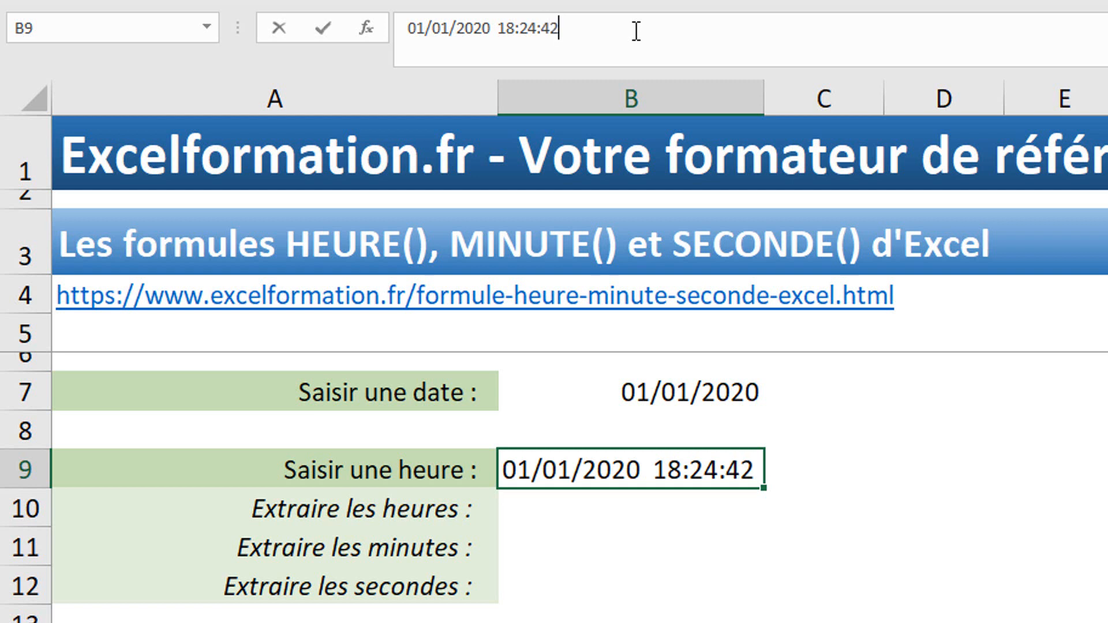
{"action": "key", "text": "Return"}
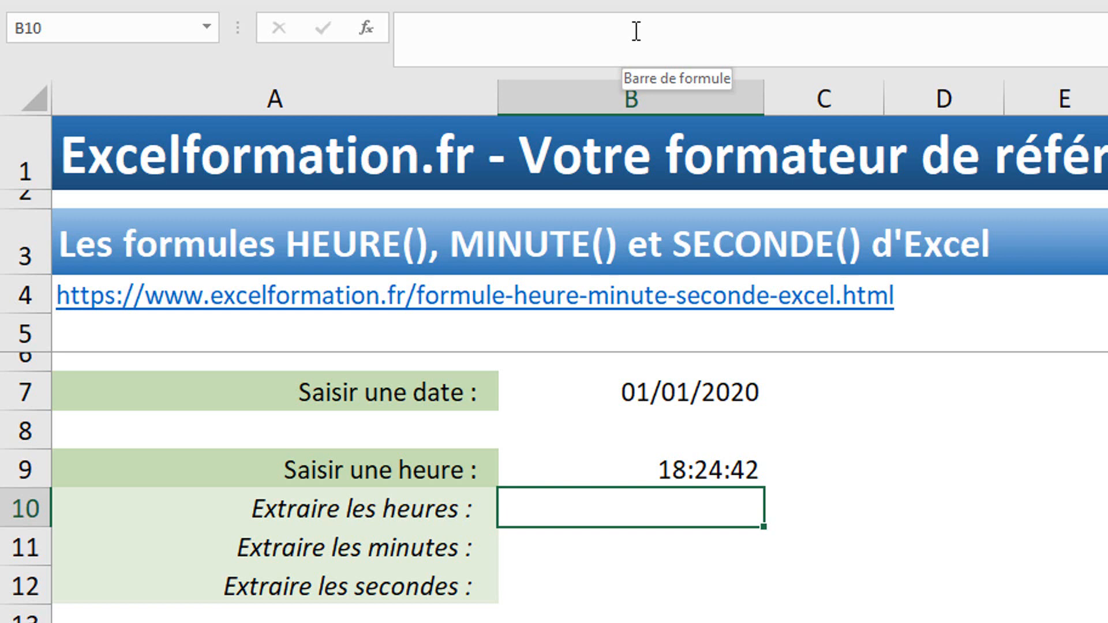
- Extract the hours in cell B10 with the HEURE function referring to cell B9
{"action": "type", "text": "=heure"}
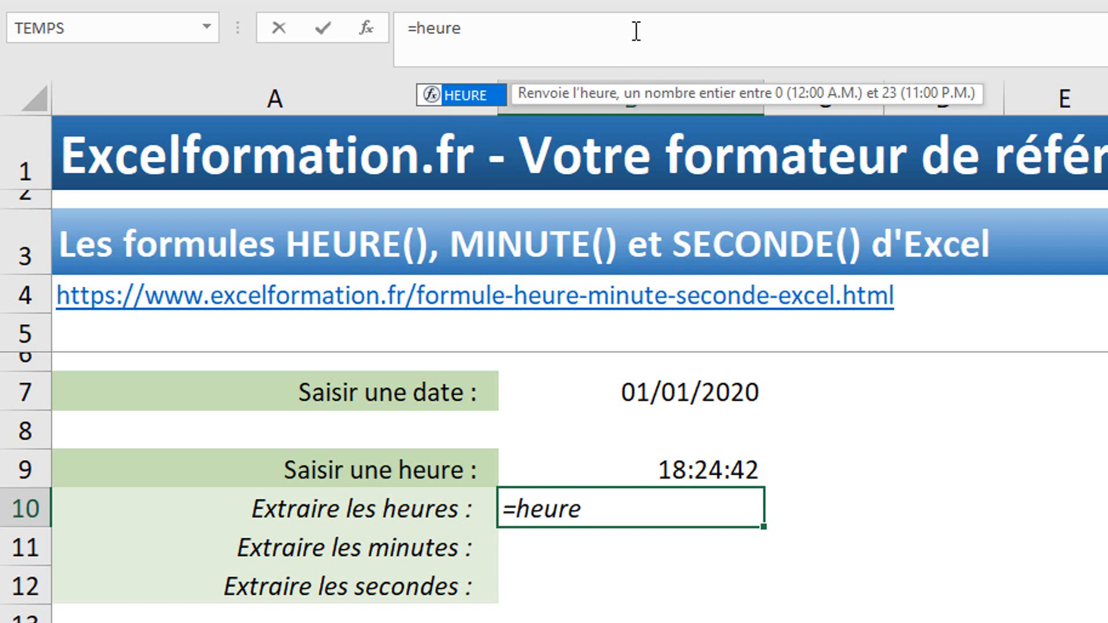
{"action": "type", "text": "("}
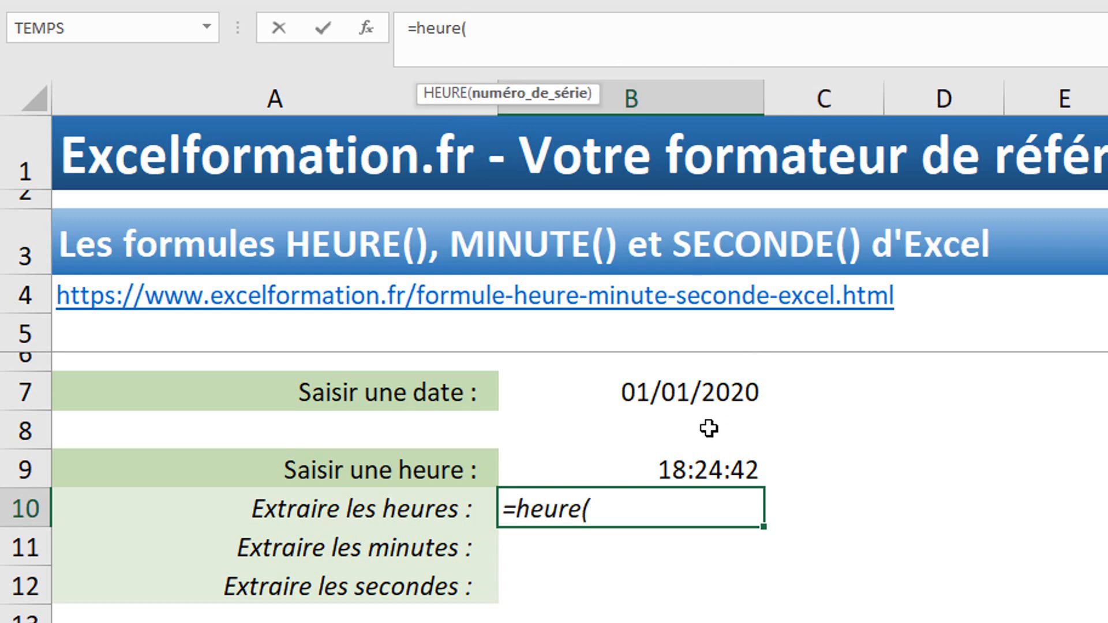
{"action": "left_click", "coordinate": [708, 464]}
{"action": "key", "text": "Return"}
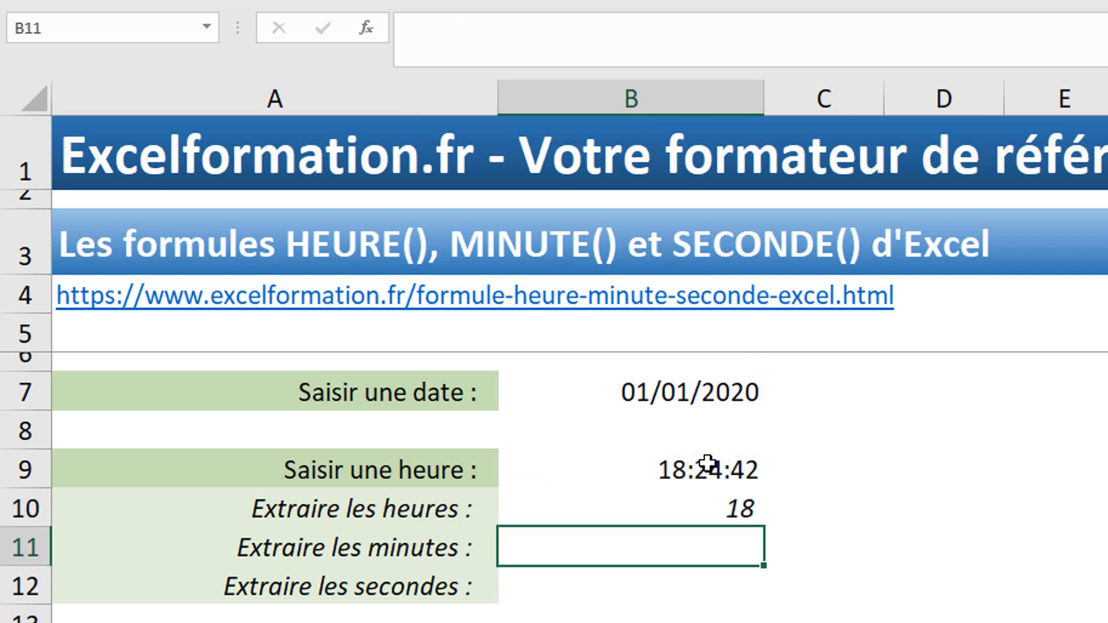
- Extract the minutes in cell B11 with the MINUTE function referring to cell B9
{"action": "type", "text": "=minute"}
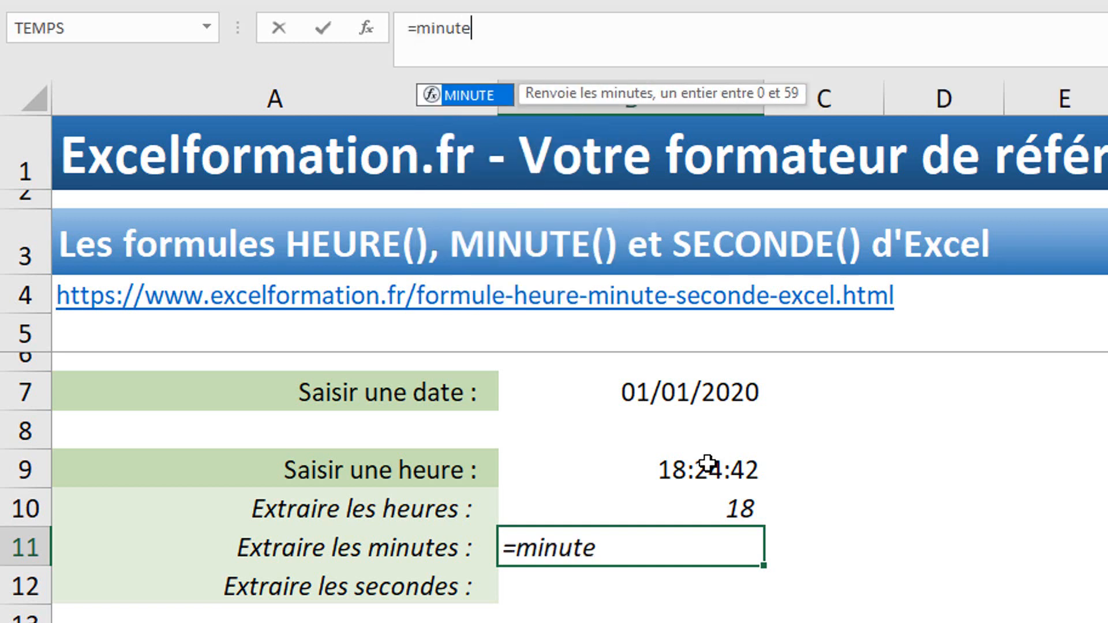
{"action": "key", "text": "Tab"}
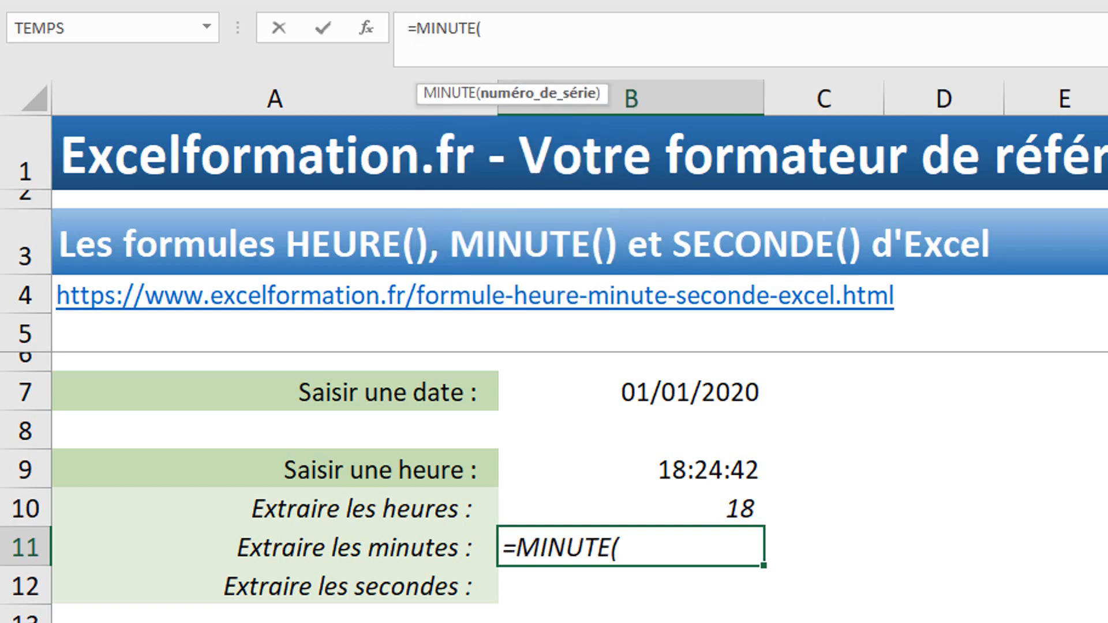
{"action": "left_click", "coordinate": [711, 469]}
{"action": "key", "text": "Return"}
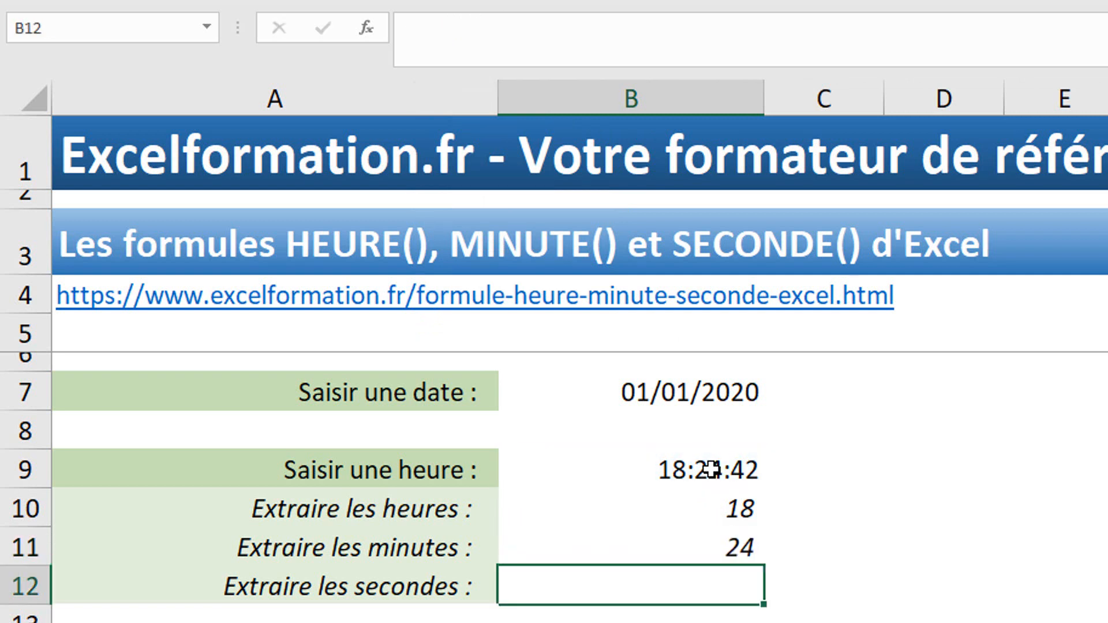
- Extract the seconds in cell B12 with the SECONDE function referring to cell B9
{"action": "type", "text": "=second"}
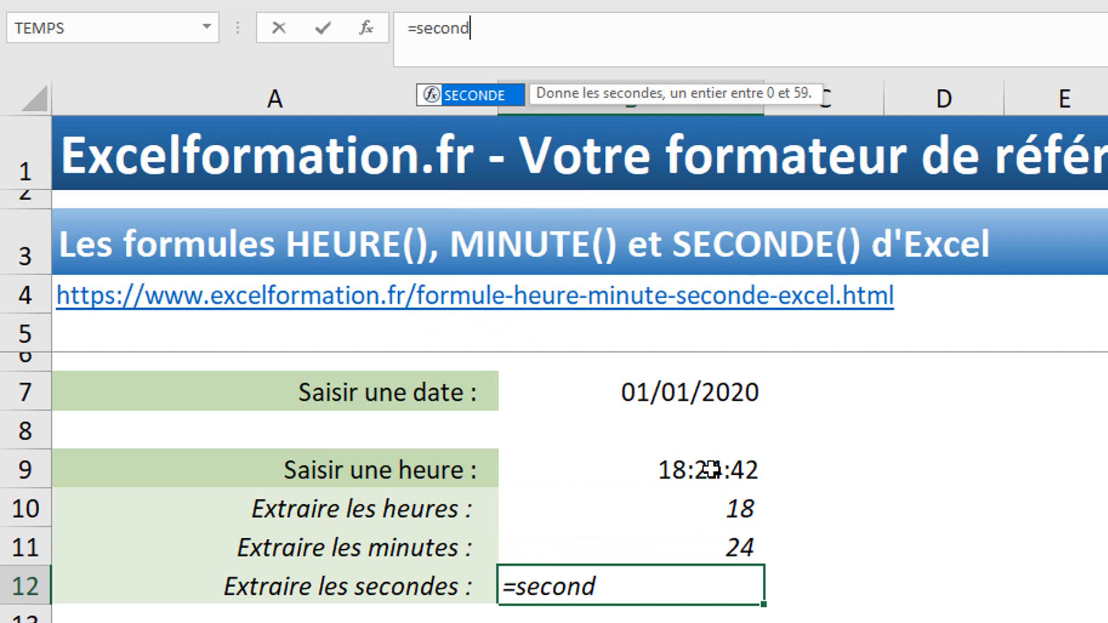
{"action": "key", "text": "Tab"}
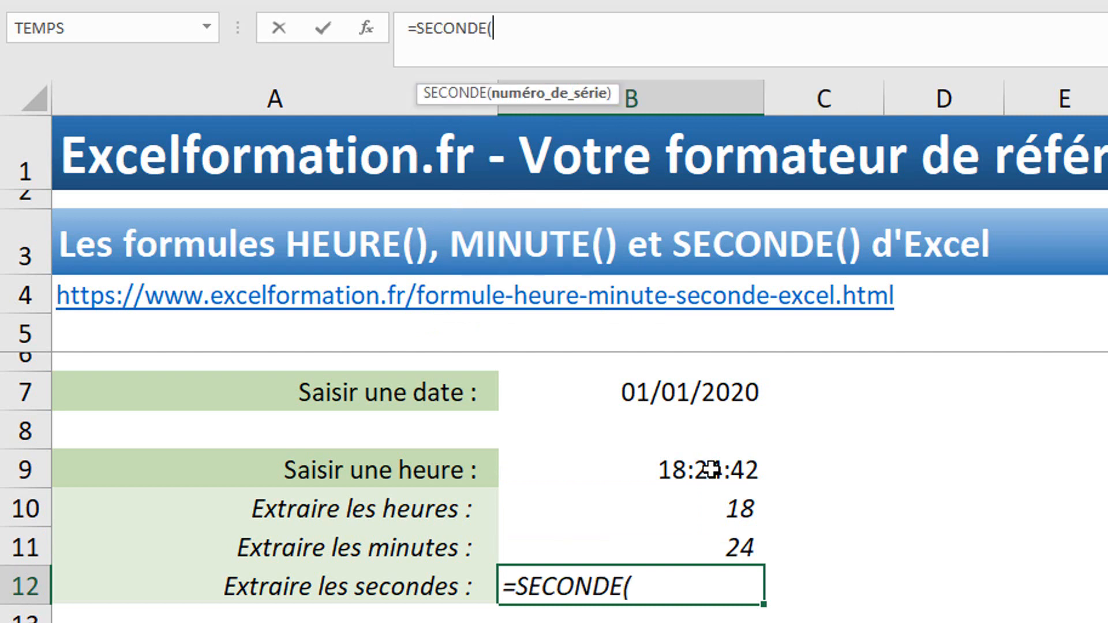
{"action": "left_click", "coordinate": [670, 467]}
{"action": "key", "text": "Tab"}
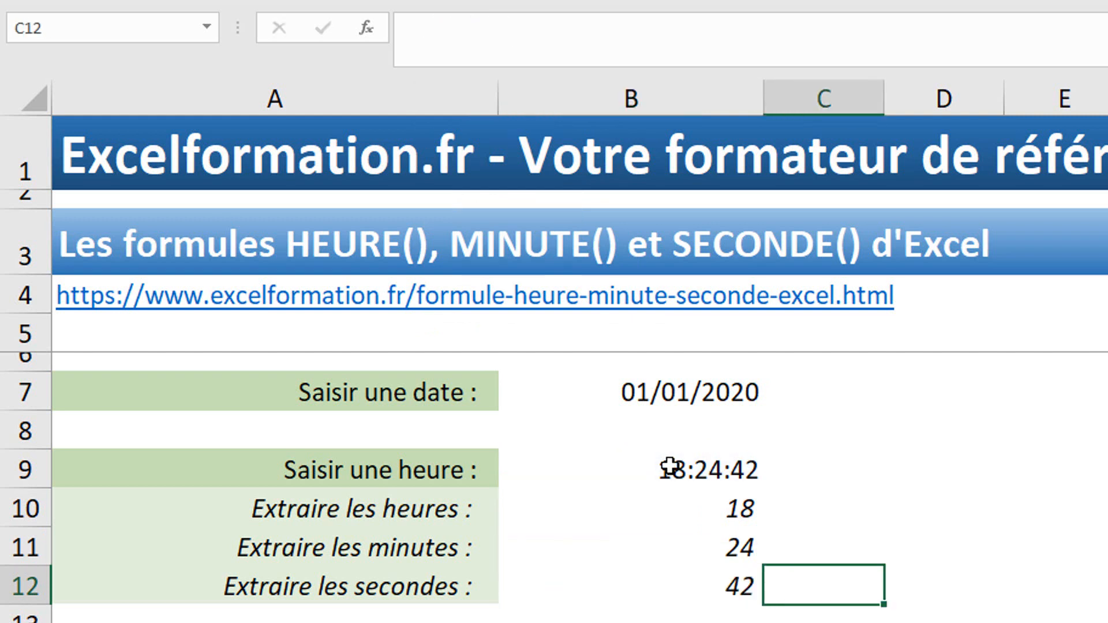
{"action": "key", "text": "Left"}
{"action": "key", "text": "Up"}
{"action": "key", "text": "Up"}
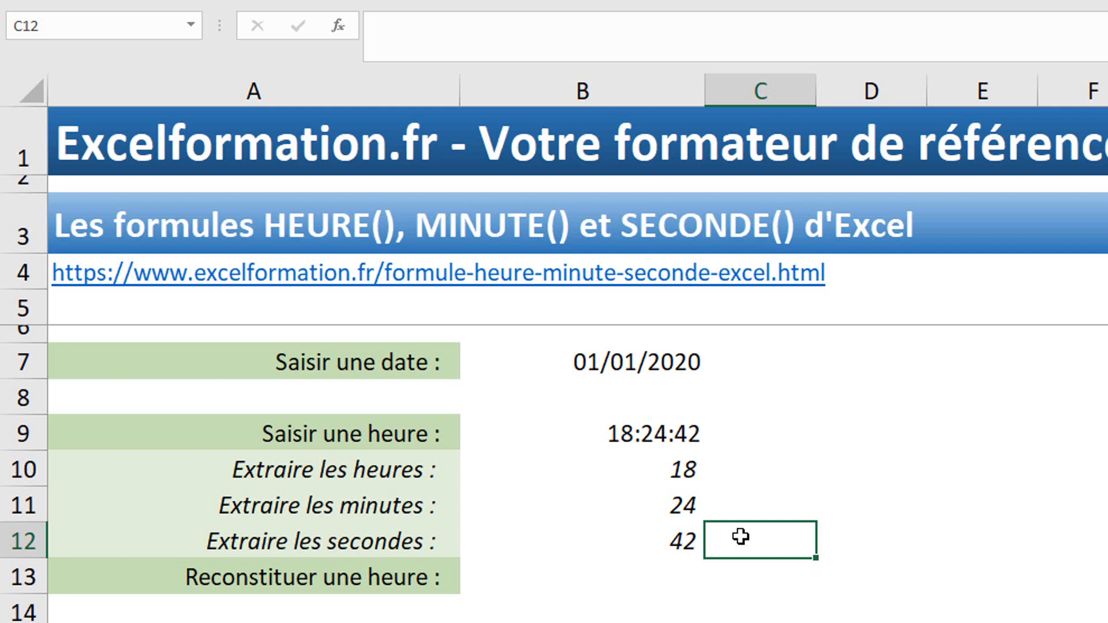
- Search the function library for "temps" and insert the TEMPS function in cell B13, opening its arguments
{"action": "left_click", "coordinate": [660, 573]}
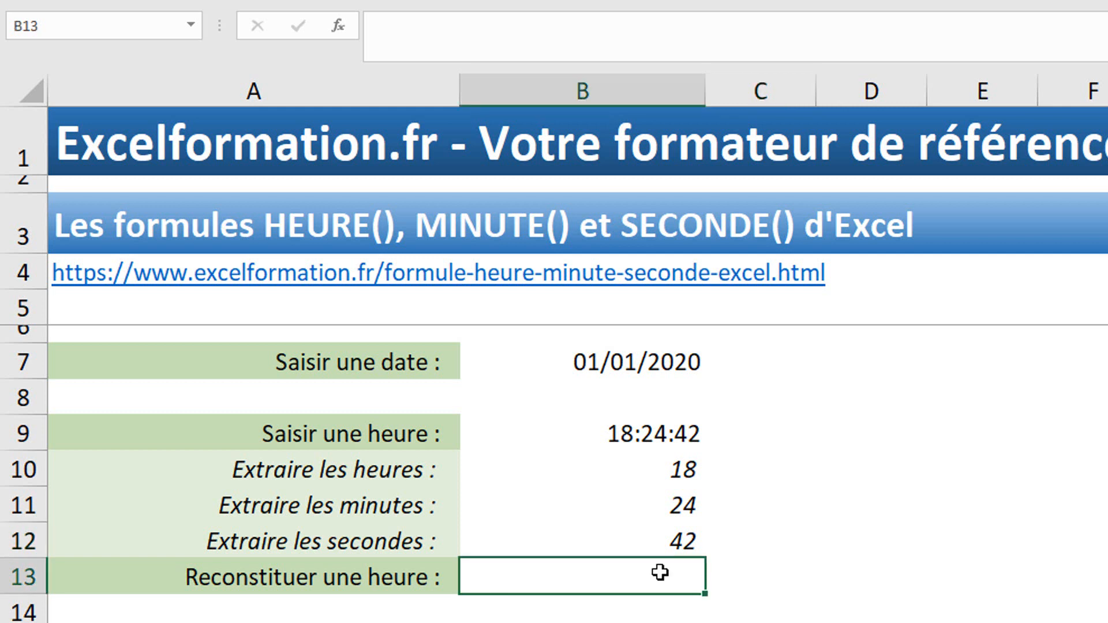
{"action": "type", "text": "="}
{"action": "key", "text": "BackSpace"}
{"action": "key", "text": "Escape"}
{"action": "left_click", "coordinate": [337, 24]}
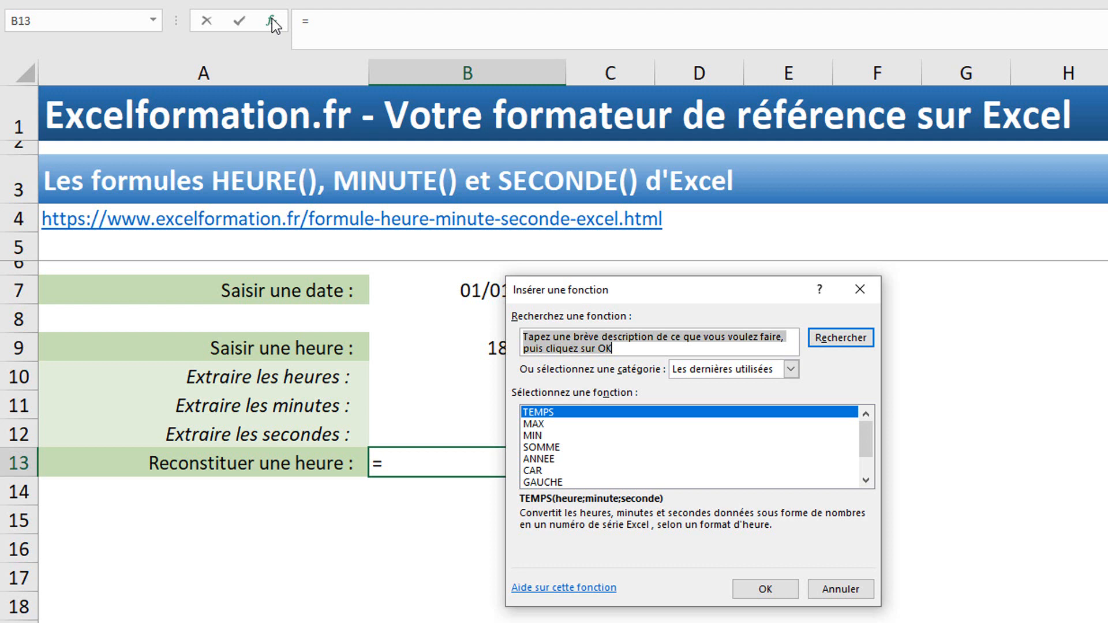
{"action": "type", "text": "t"}
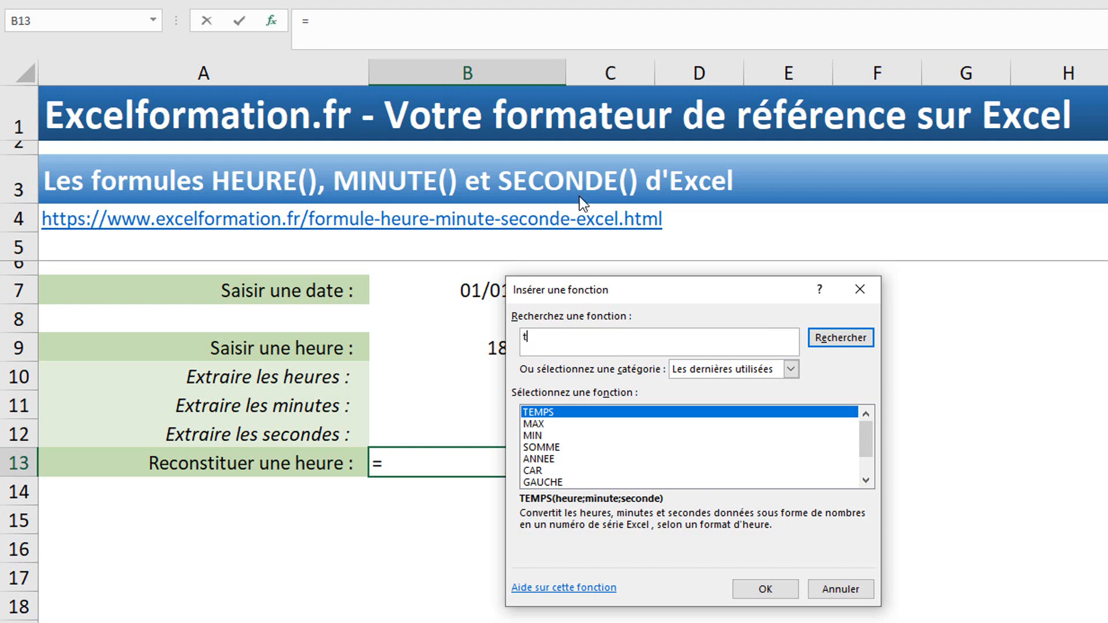
{"action": "type", "text": "emps"}
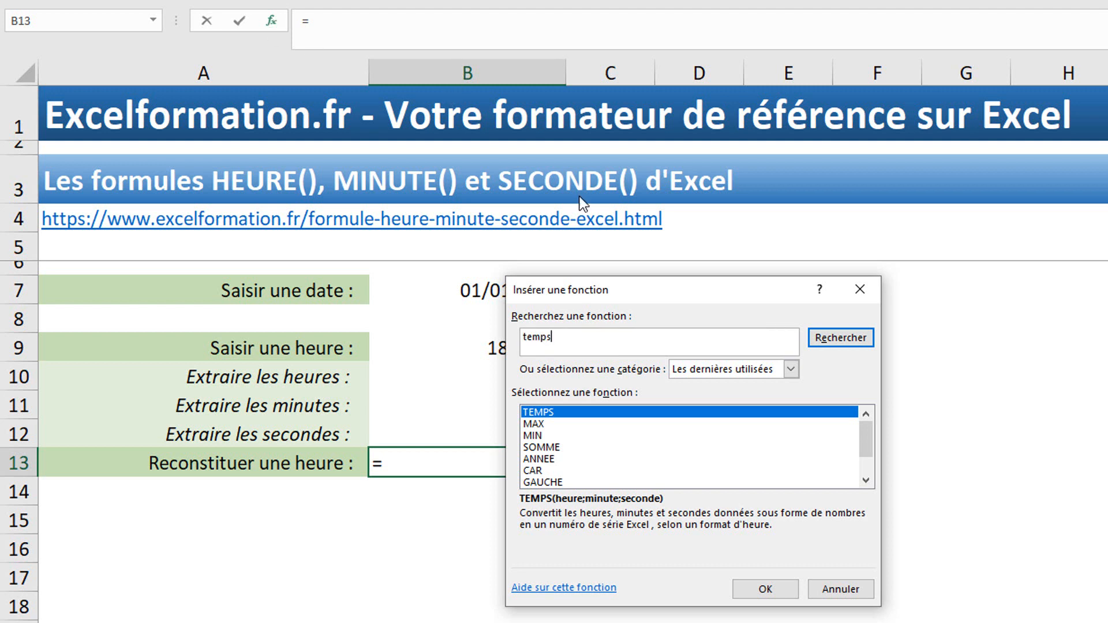
{"action": "left_click", "coordinate": [817, 340]}
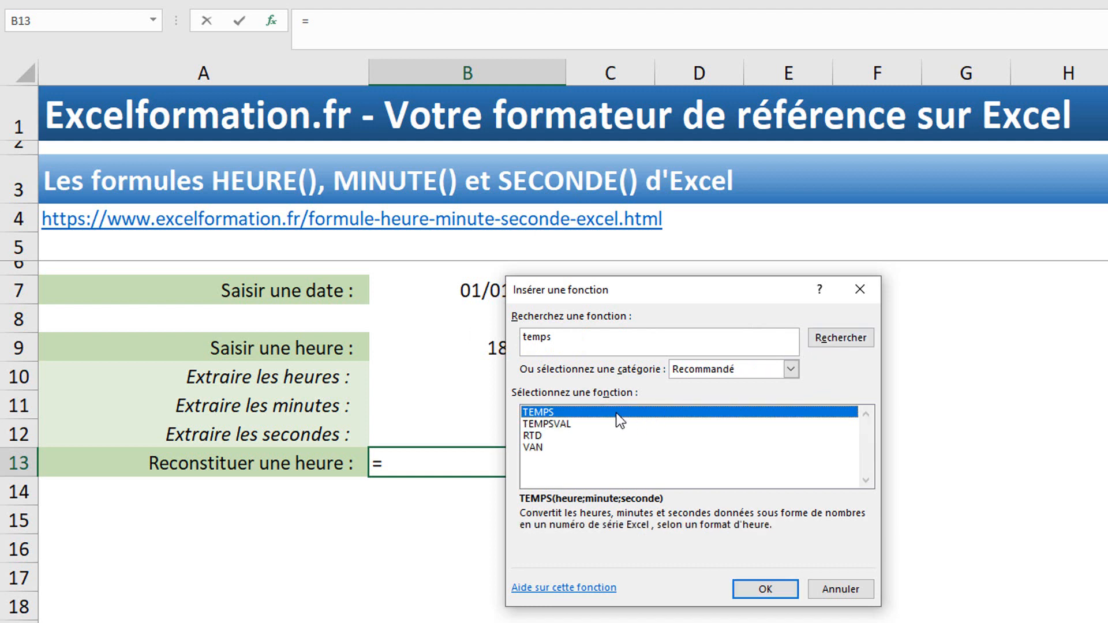
{"action": "double_click", "coordinate": [557, 410]}
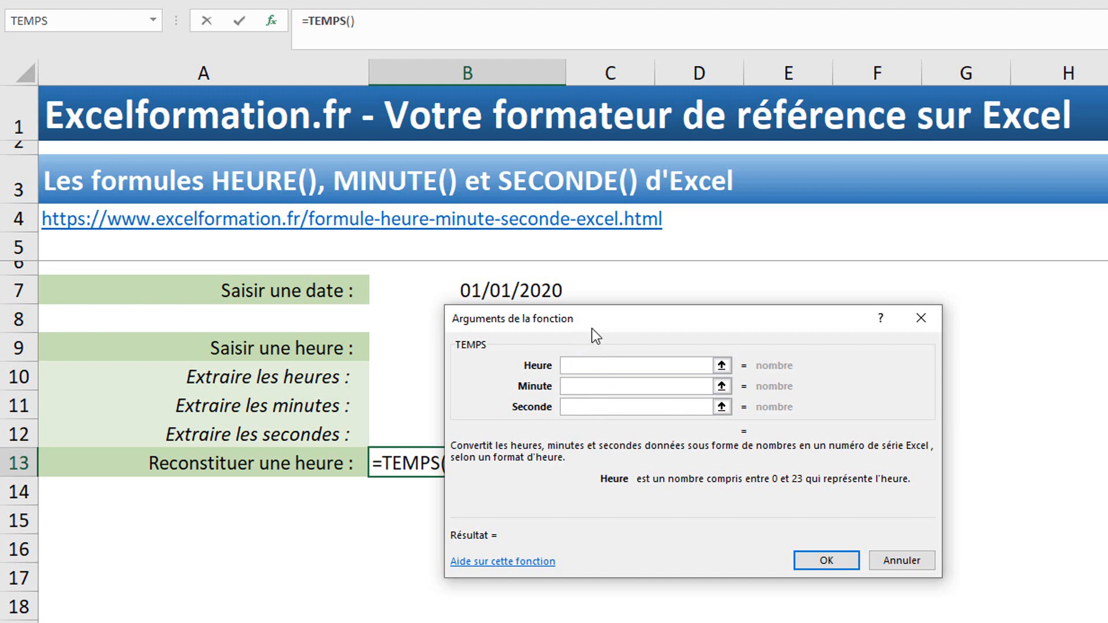
- Complete the TEMPS function in B13 with B10, B11 and B12 as hour, minute and second, and format the cell as Heure
{"action": "left_click_drag", "start_coordinate": [591, 329], "coordinate": [742, 291]}
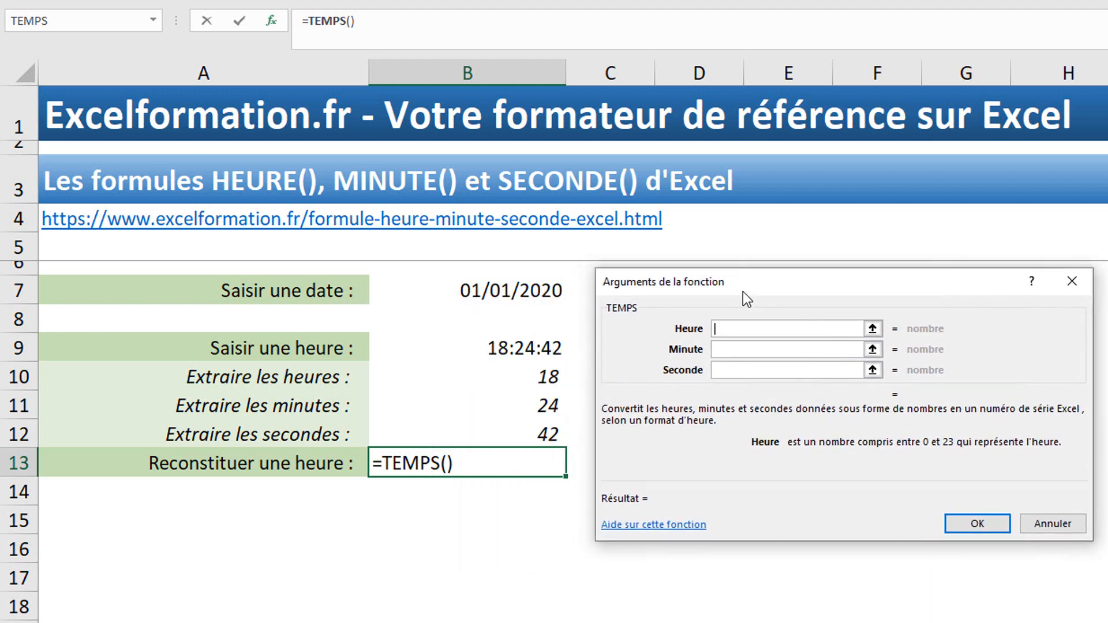
{"action": "type", "text": "18"}
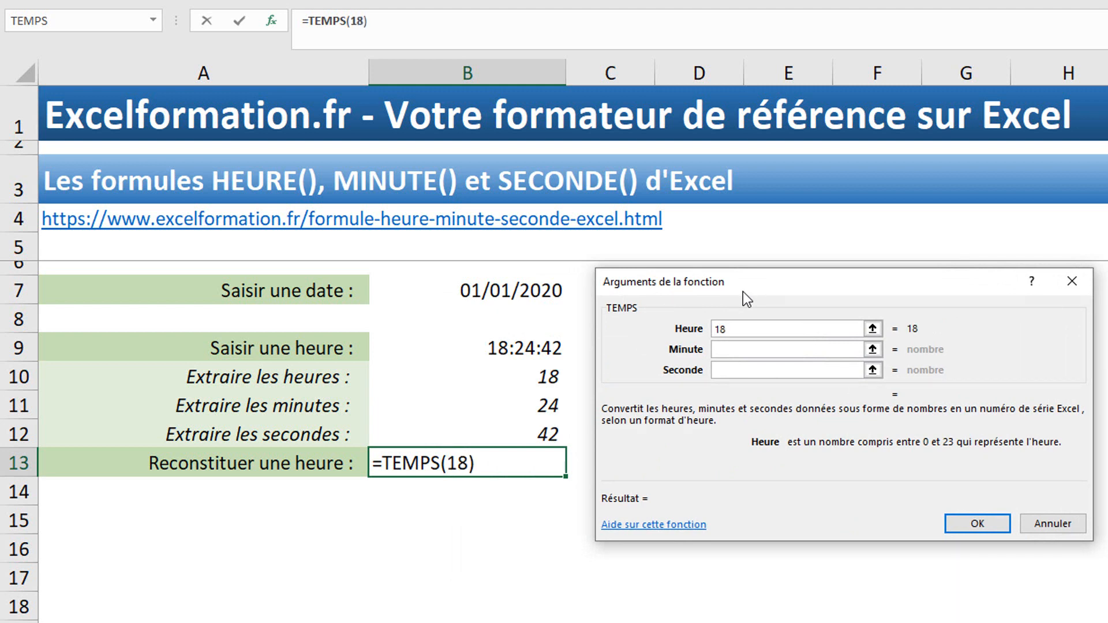
{"action": "key", "text": "BackSpace"}
{"action": "key", "text": "BackSpace"}
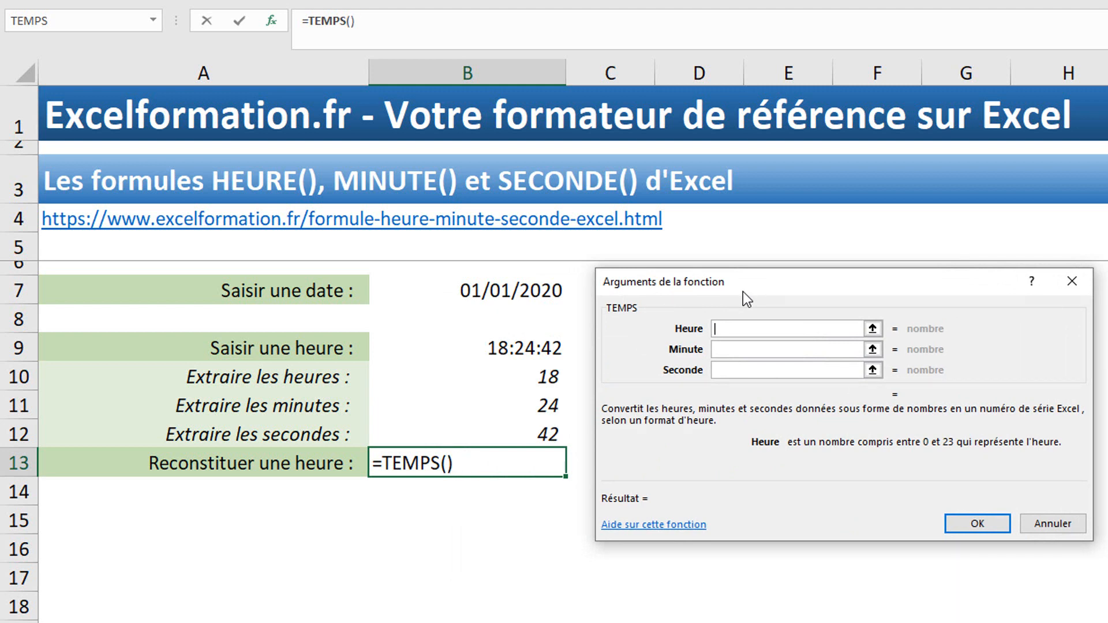
{"action": "left_click", "coordinate": [544, 378]}
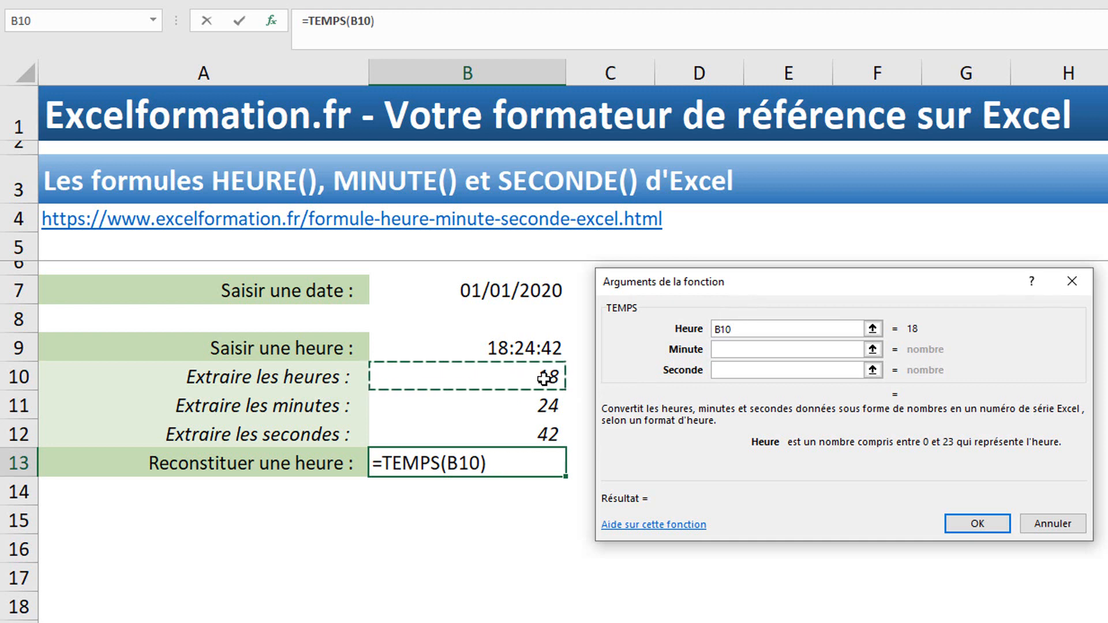
{"action": "left_click", "coordinate": [725, 357]}
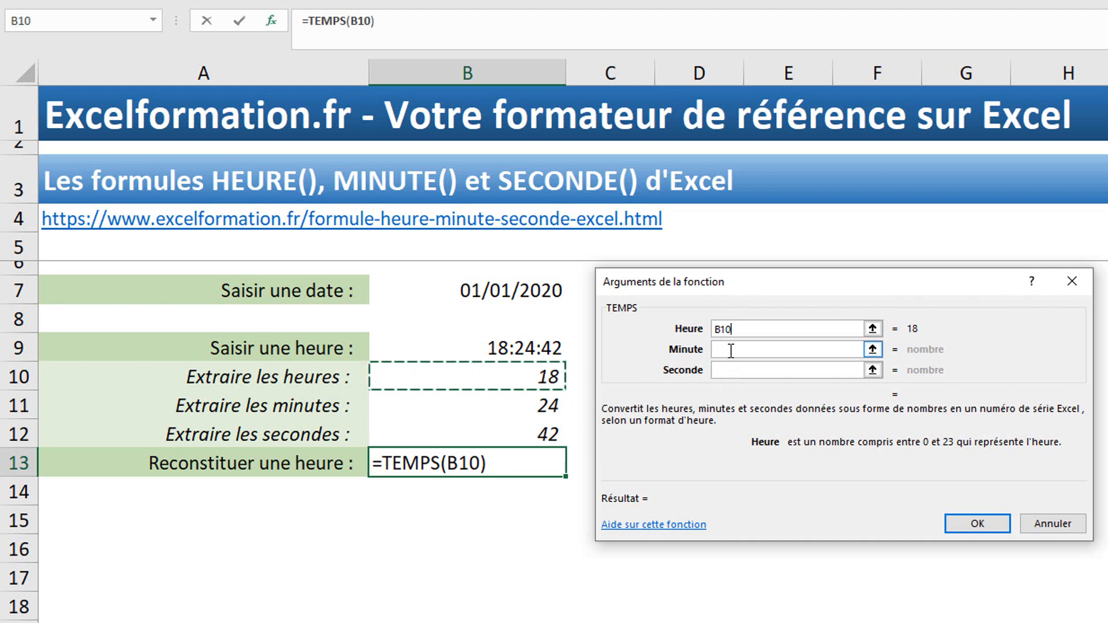
{"action": "left_click", "coordinate": [542, 406]}
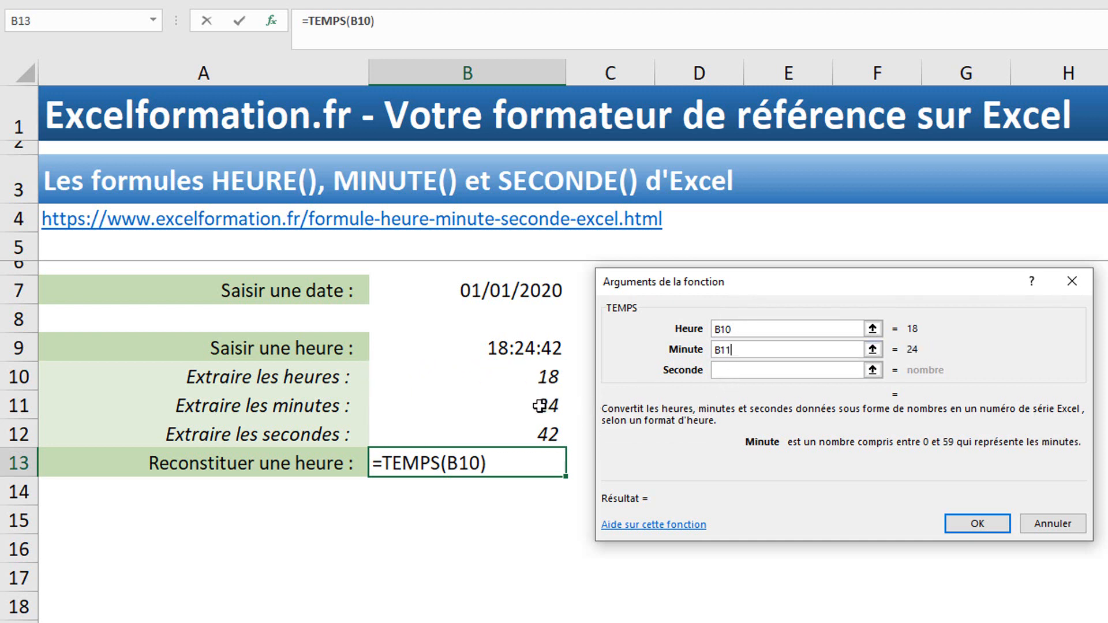
{"action": "left_click", "coordinate": [723, 375]}
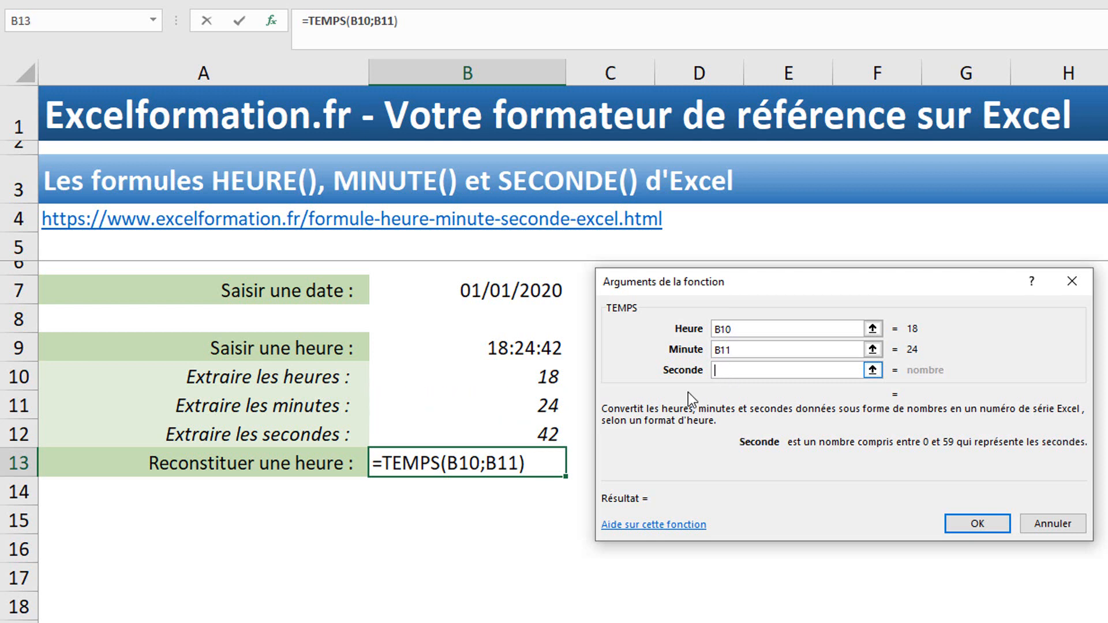
{"action": "left_click", "coordinate": [524, 438]}
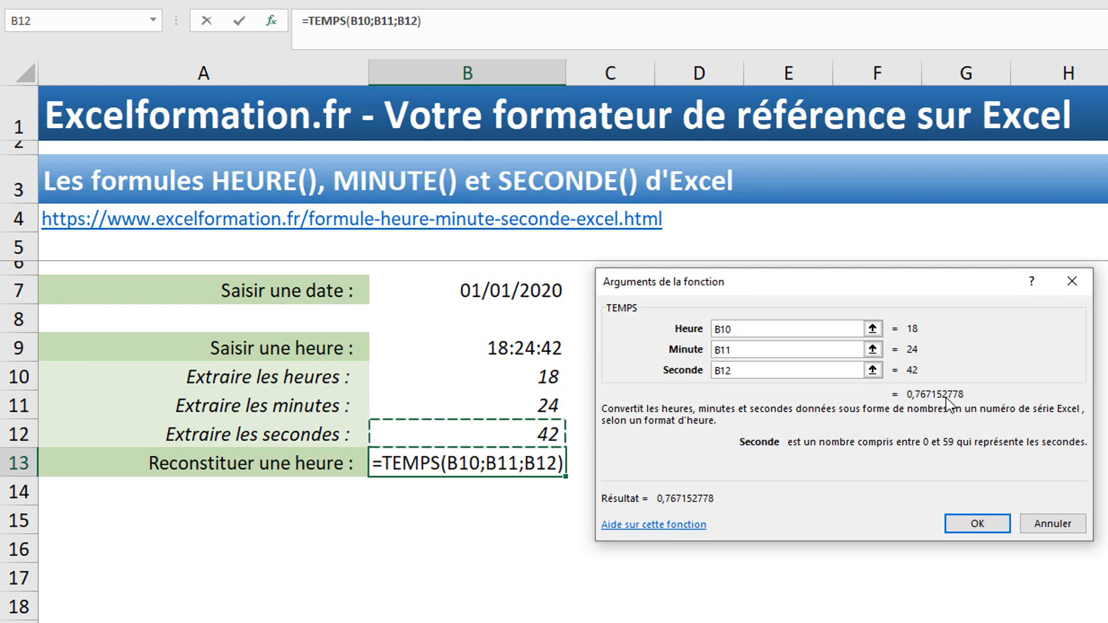
{"action": "left_click", "coordinate": [971, 525]}
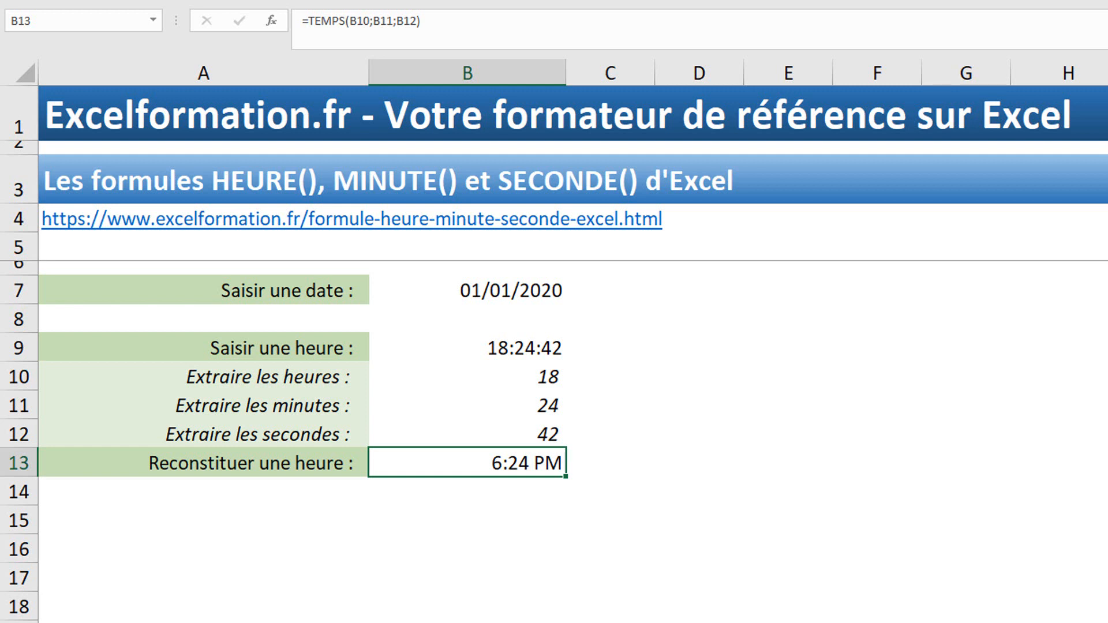
{"action": "left_click", "coordinate": [918, 1]}
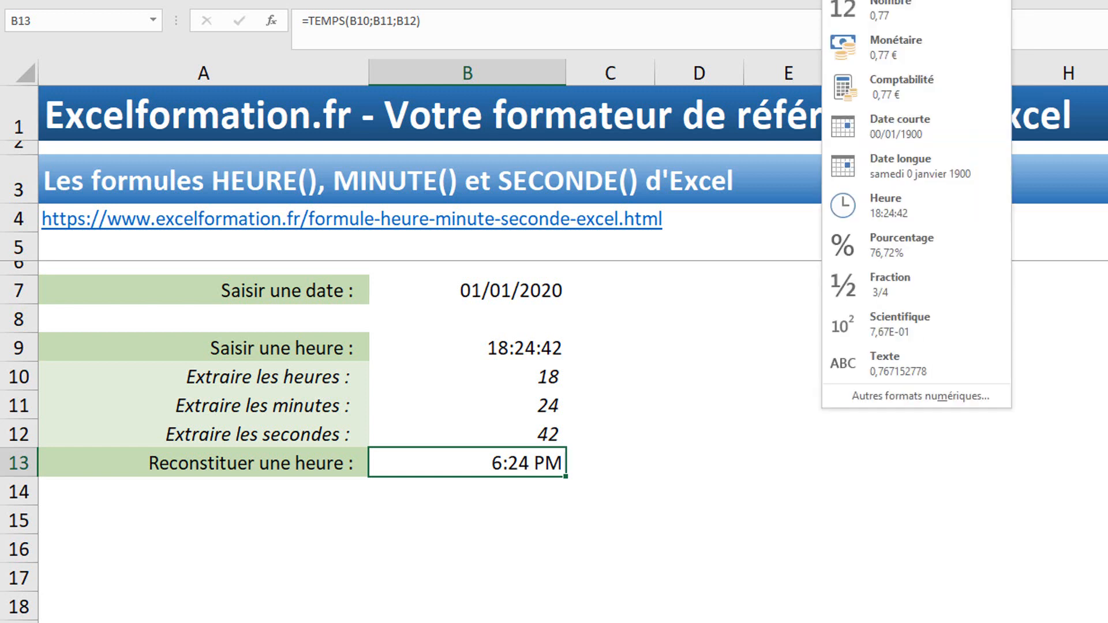
{"action": "left_click", "coordinate": [902, 202]}
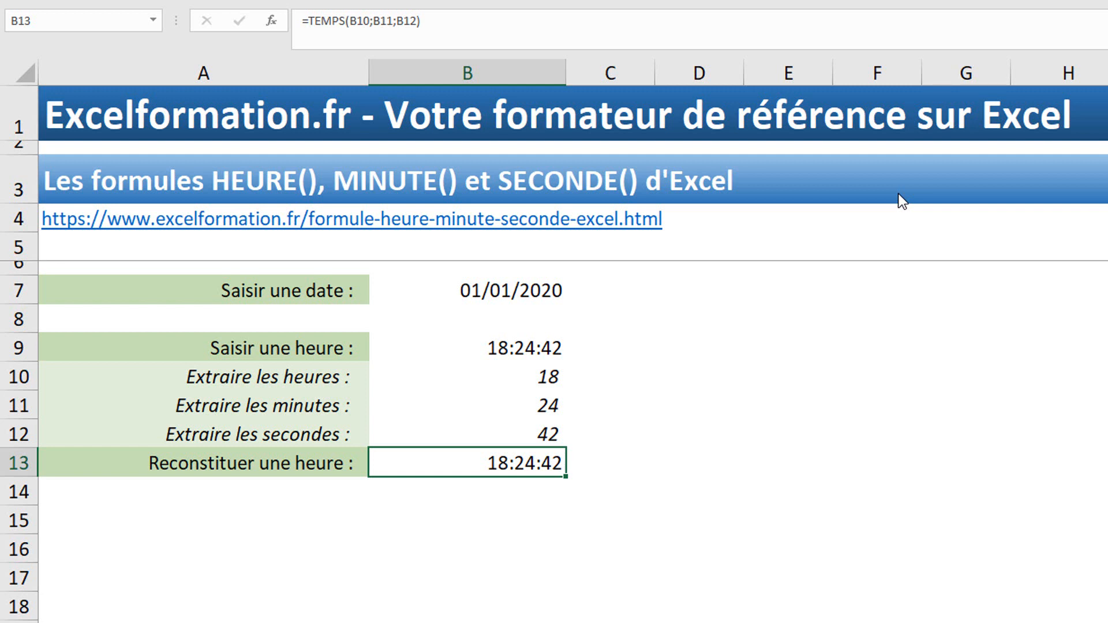
- Enter 50 in cell D11 as a number of extra minutes
{"action": "left_click", "coordinate": [695, 407]}
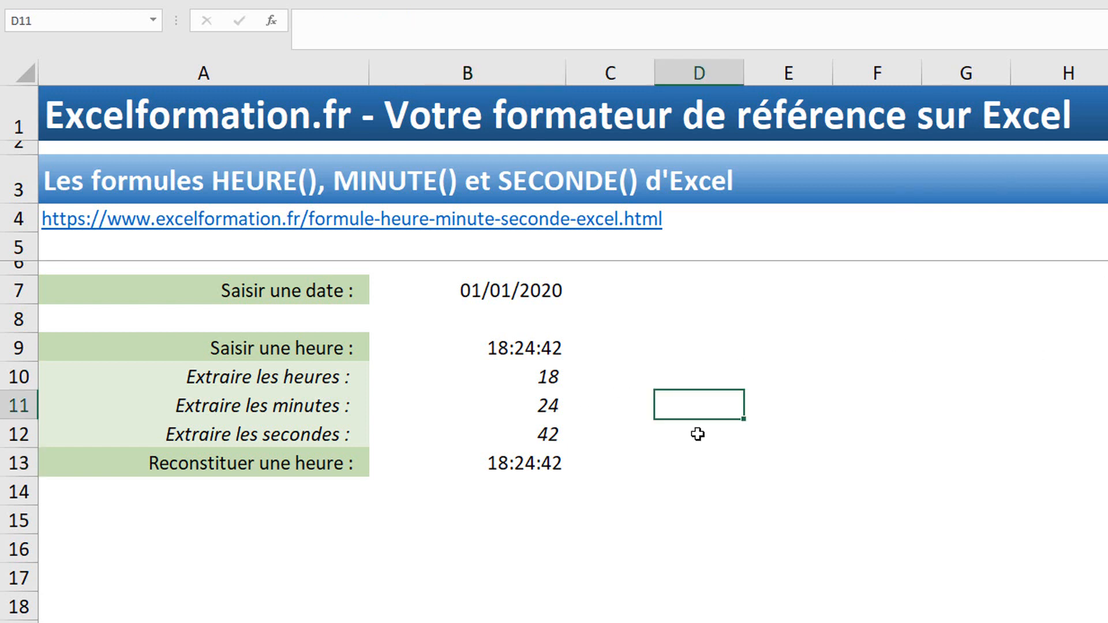
{"action": "type", "text": "50"}
{"action": "key", "text": "Return"}
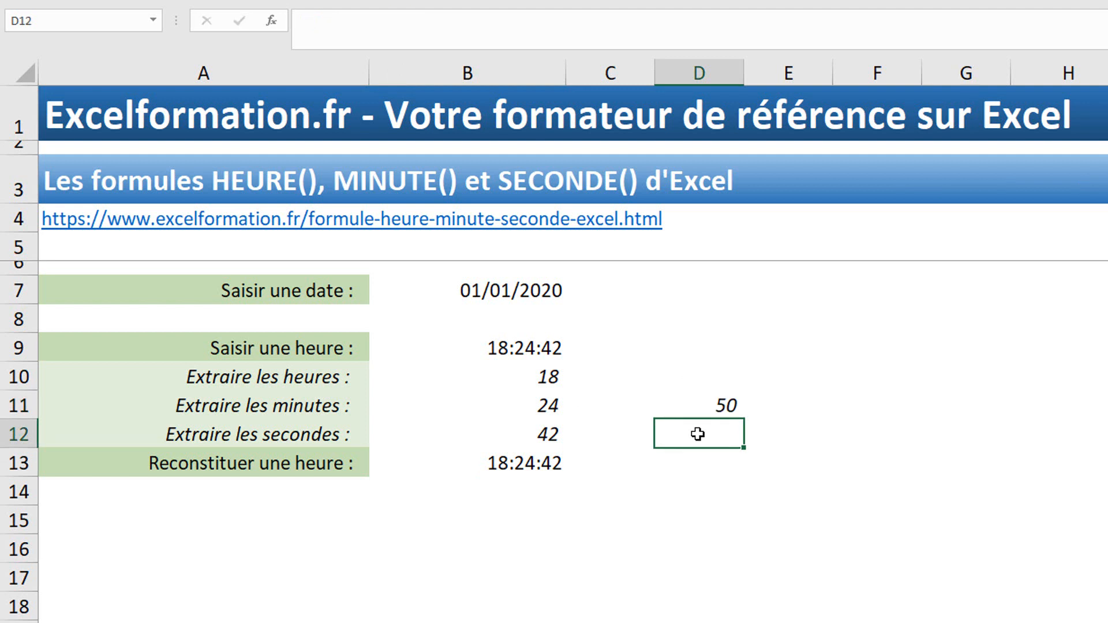
- Add cell D11 to the minute argument of the TEMPS formula in B13, giving =TEMPS(B10;B11+D11;B12)
{"action": "left_click", "coordinate": [533, 458]}
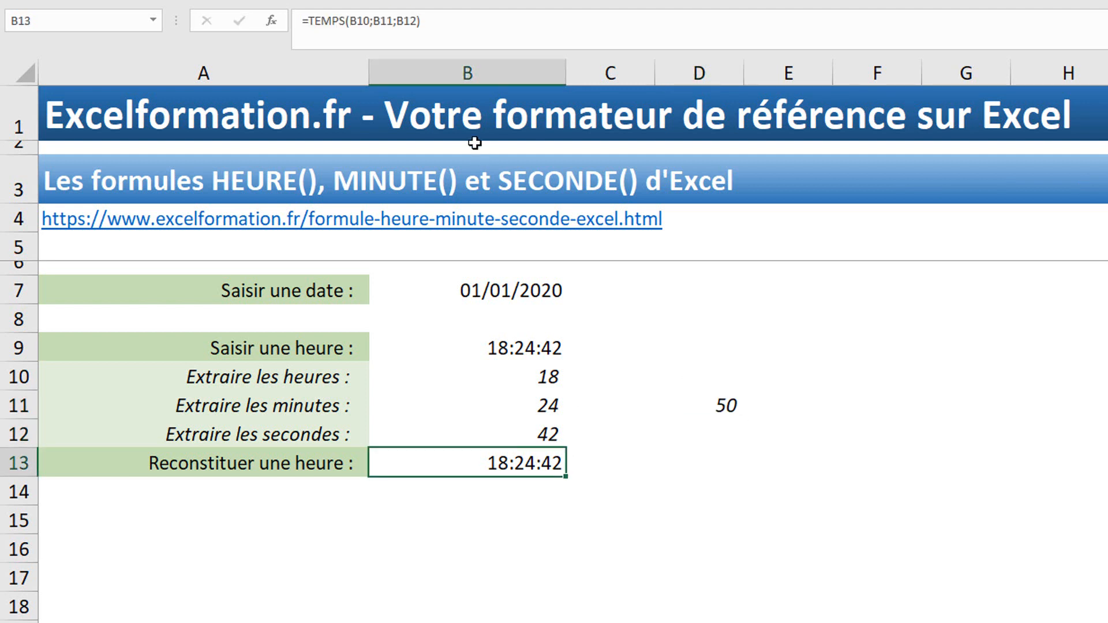
{"action": "left_click", "coordinate": [395, 21]}
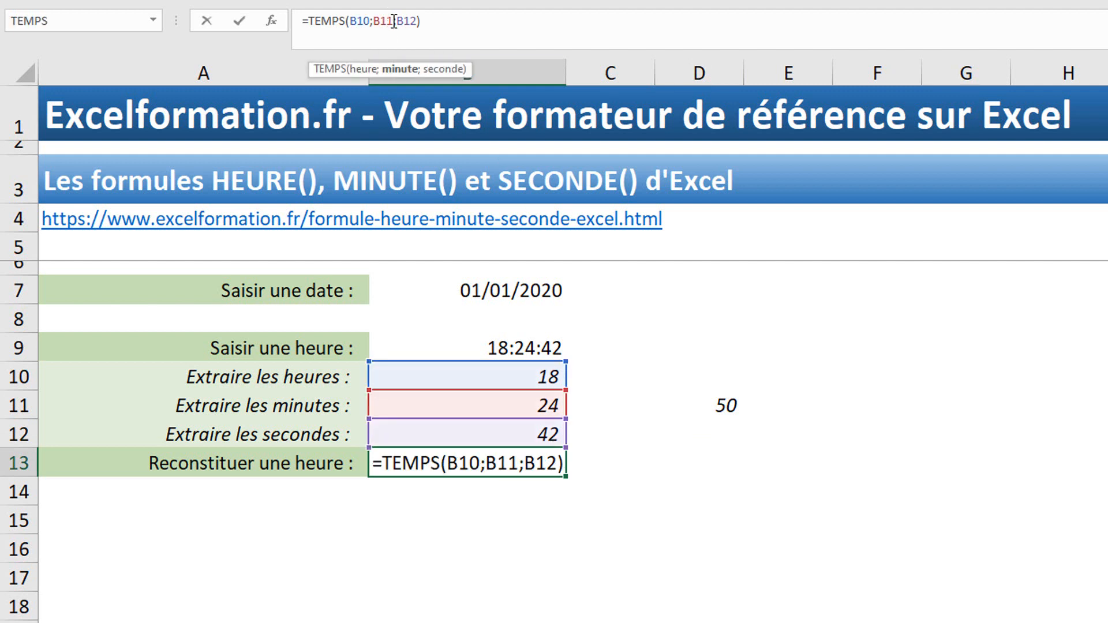
{"action": "type", "text": "+"}
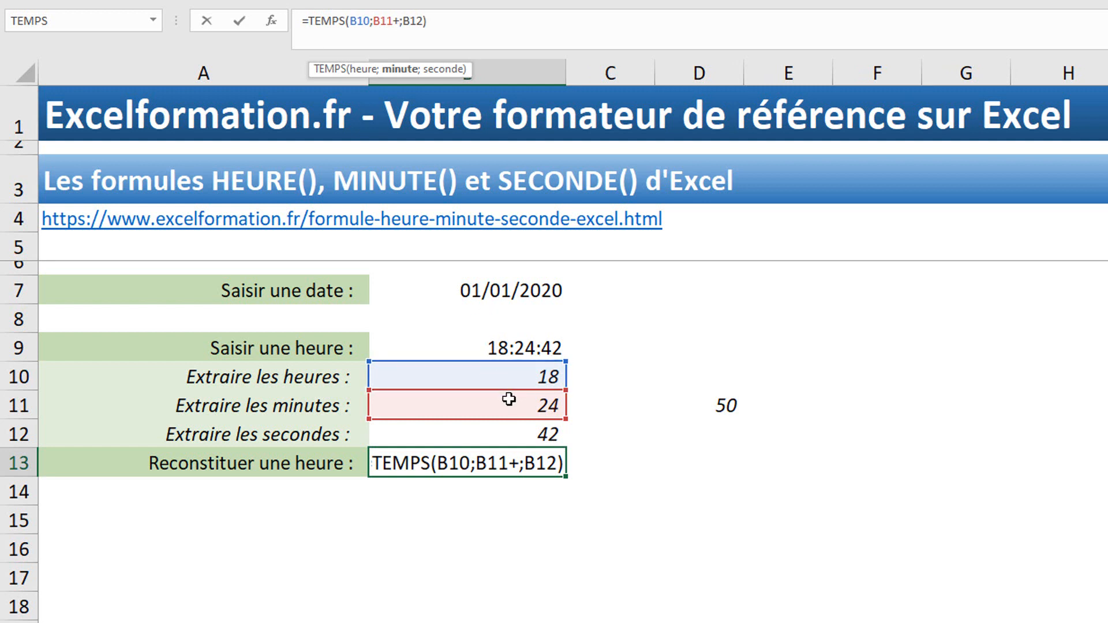
{"action": "left_click", "coordinate": [724, 404]}
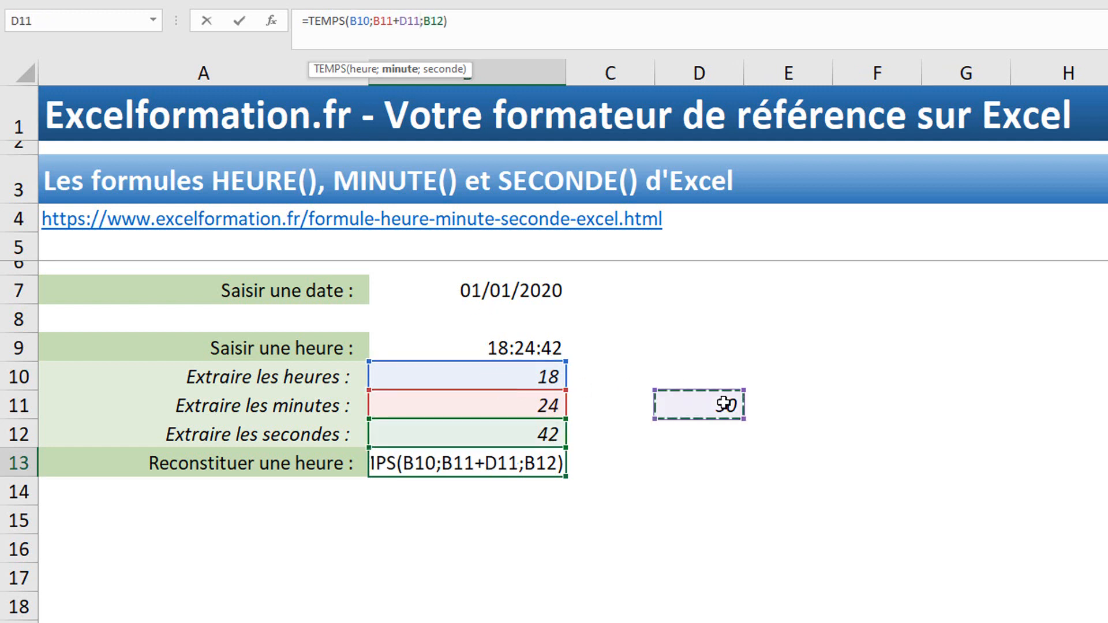
{"action": "key", "text": "Return"}
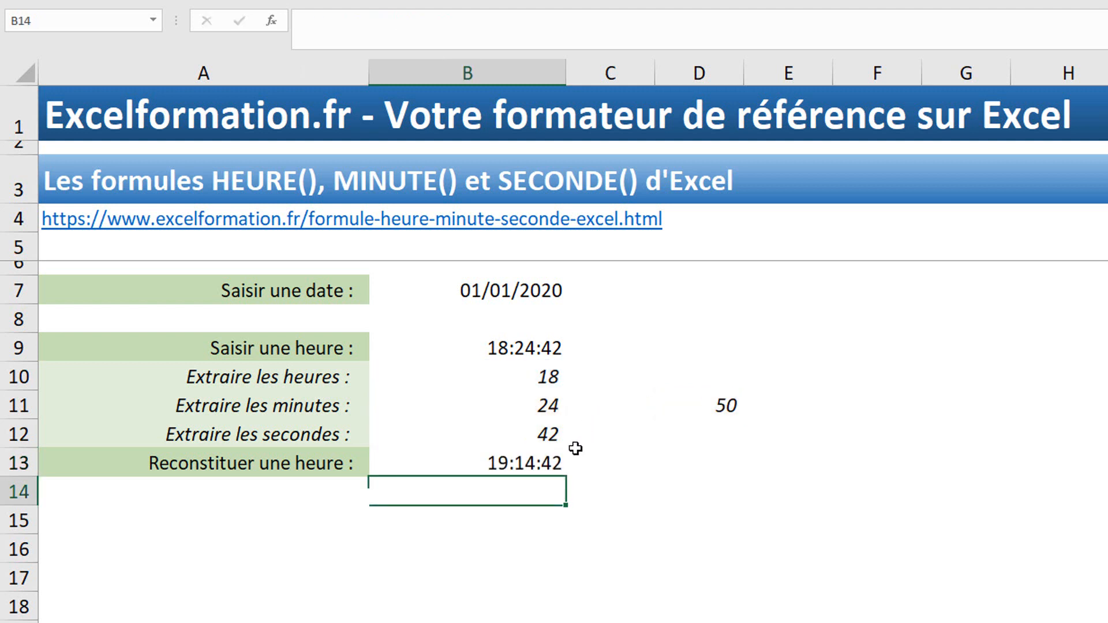
{"action": "left_click", "coordinate": [531, 462]}
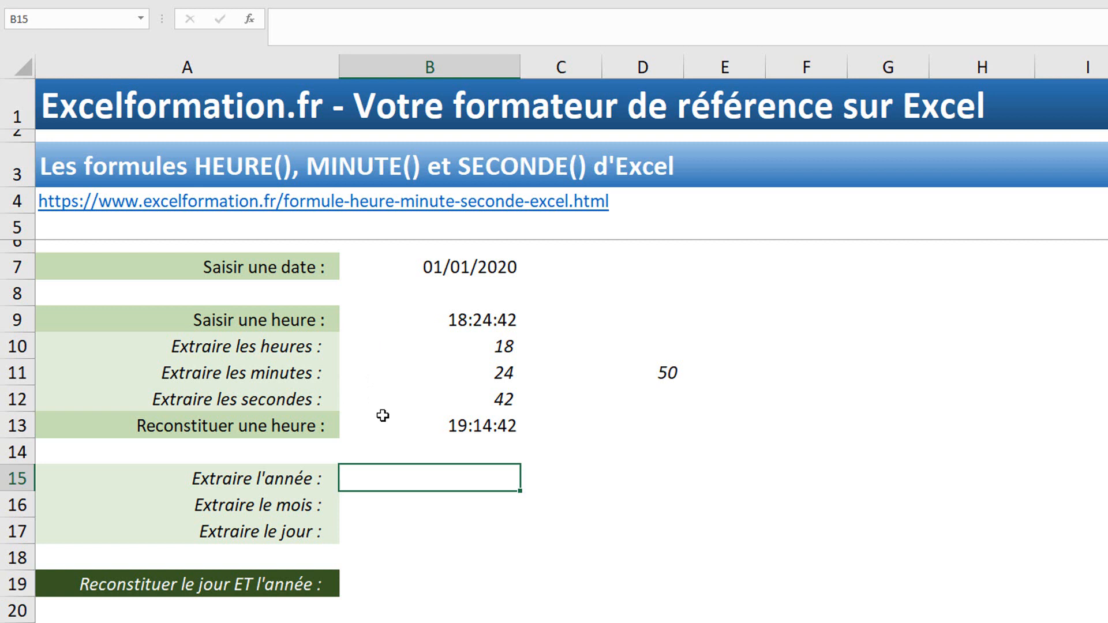
- Extract the year in cell B15 with the ANNEE function referring to the date in B7
{"action": "type", "text": "=an"}
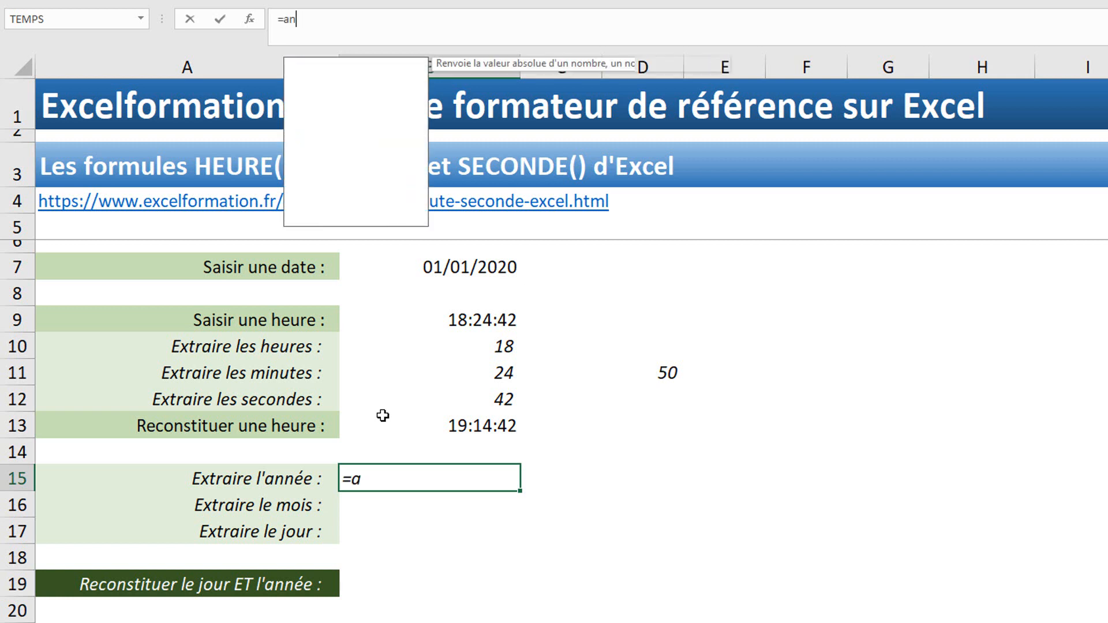
{"action": "key", "text": "Tab"}
{"action": "left_click", "coordinate": [462, 269]}
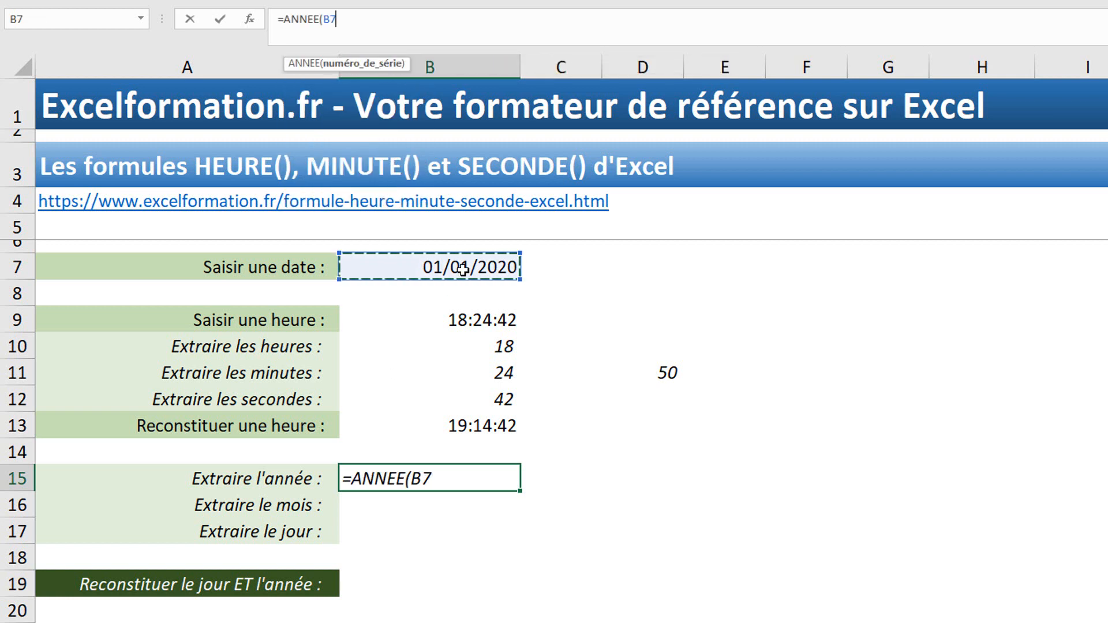
{"action": "key", "text": "Return"}
- Extract the month in cell B16 with the MOIS function referring to the date in B7
{"action": "type", "text": "=mois("}
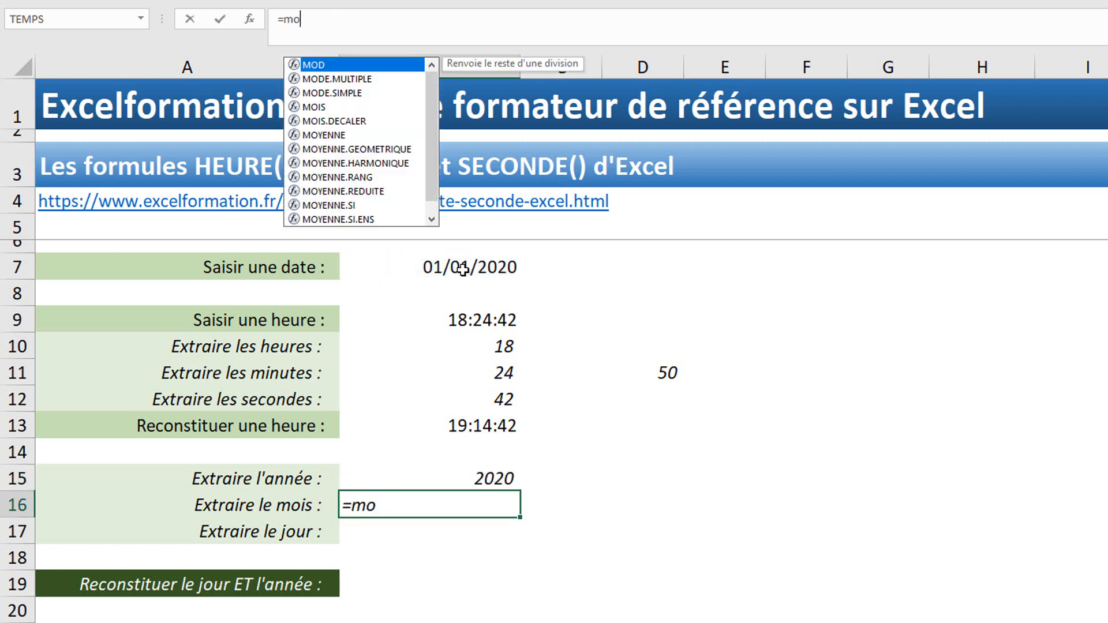
{"action": "left_click", "coordinate": [503, 269]}
{"action": "key", "text": "Return"}
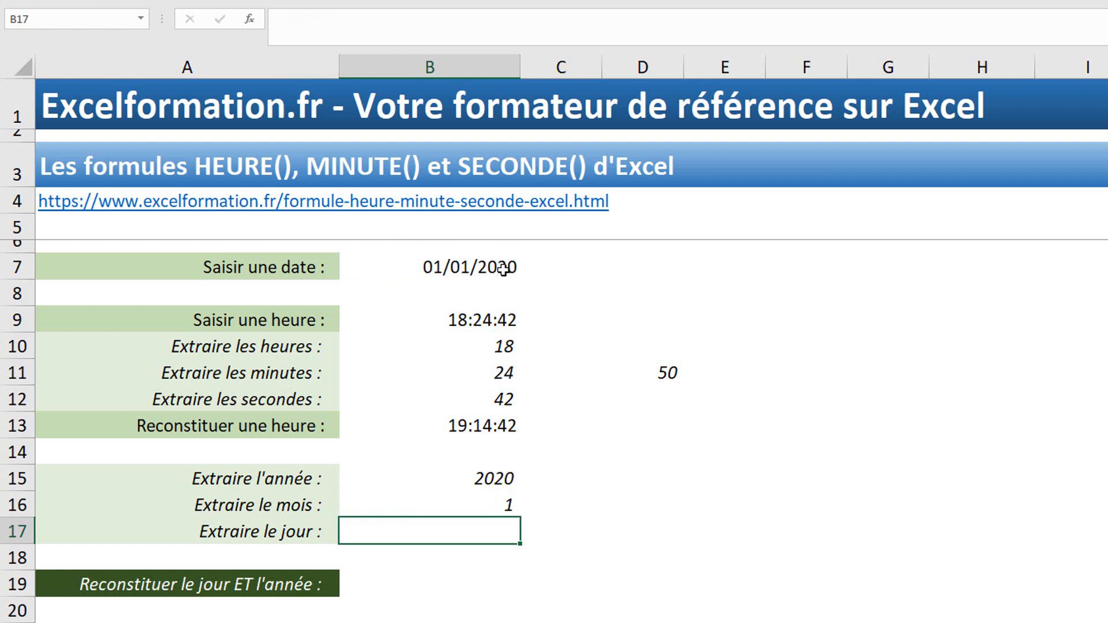
- Extract the day in cell B17 with the JOUR function referring to the date in B7
{"action": "type", "text": "=mo"}
{"action": "key", "text": "BackSpace"}
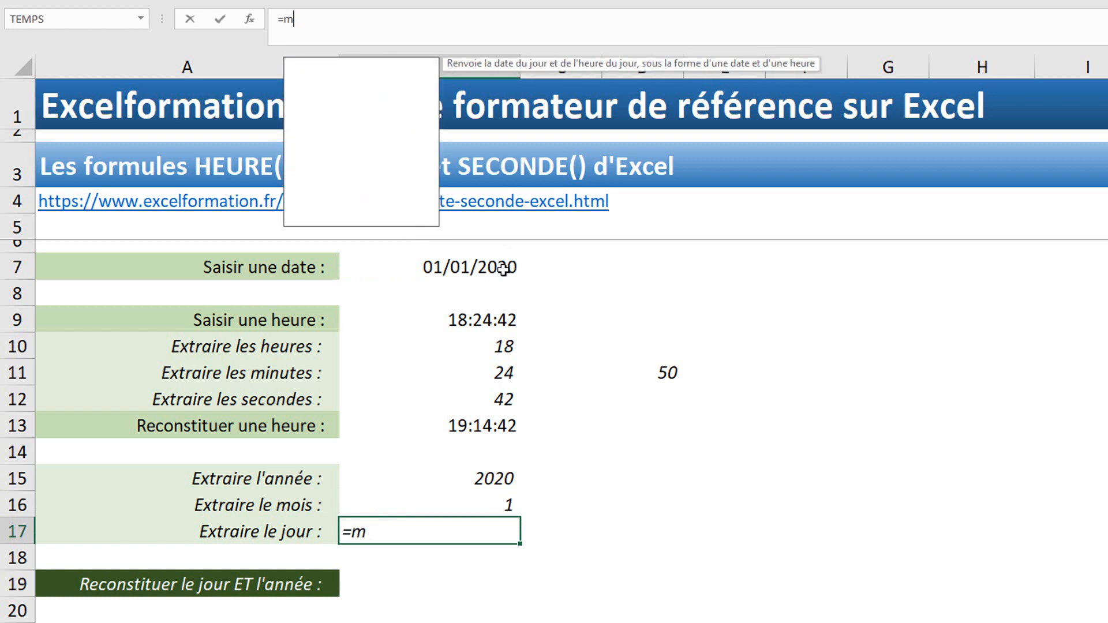
{"action": "key", "text": "BackSpace"}
{"action": "type", "text": "jour("}
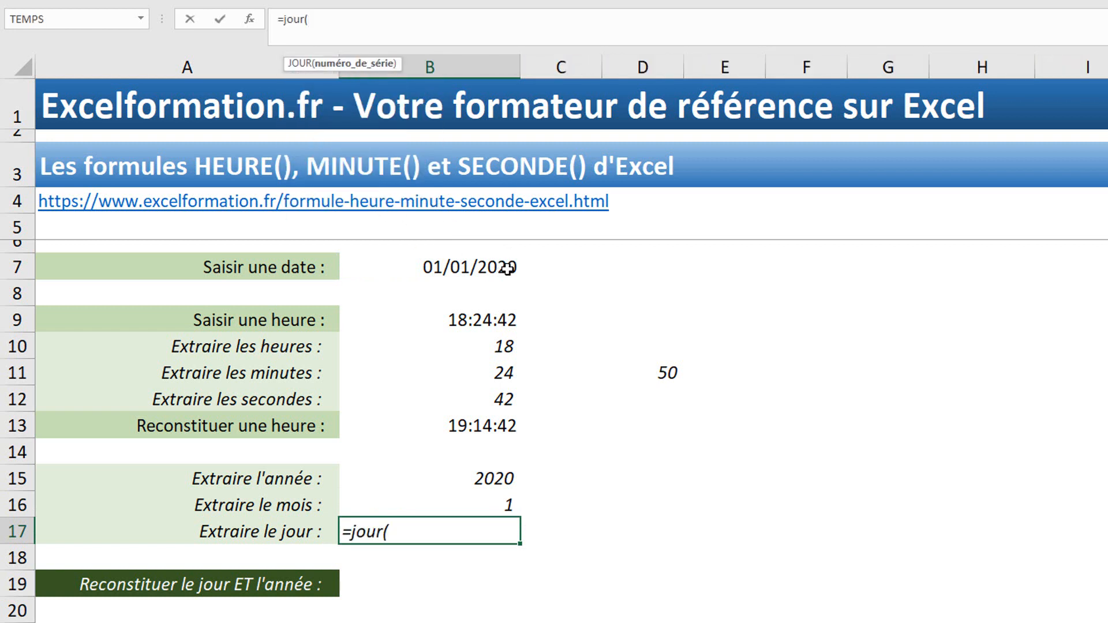
{"action": "left_click", "coordinate": [500, 268]}
{"action": "key", "text": "Return"}
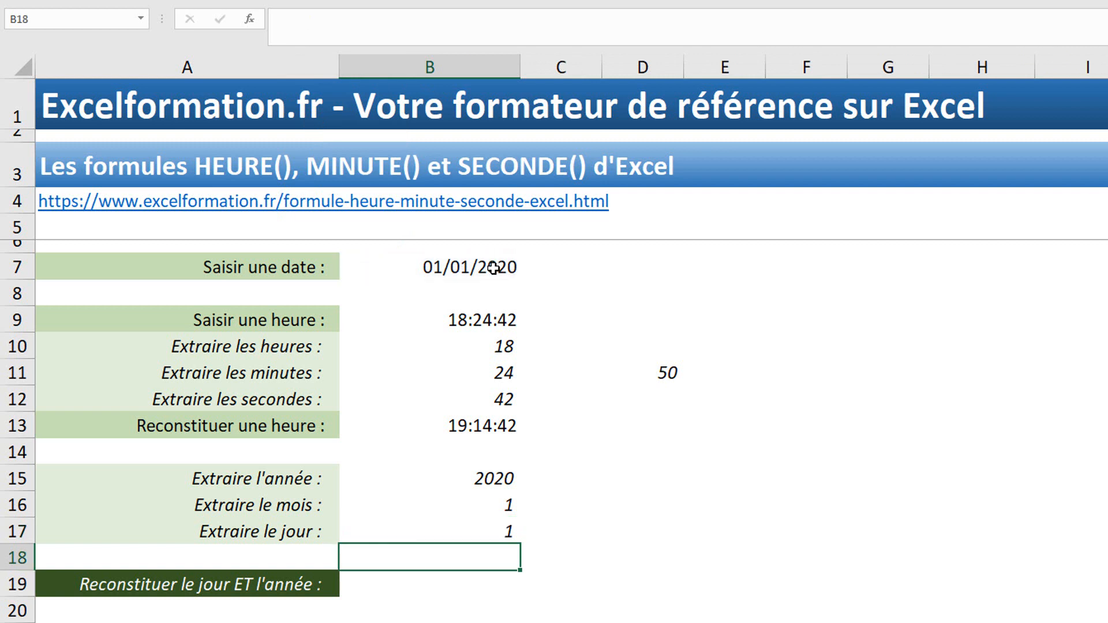
- Rebuild the date in cell B19 with the DATE function, using B15 as year, B16 as month and B17 as day
{"action": "key", "text": "Down"}
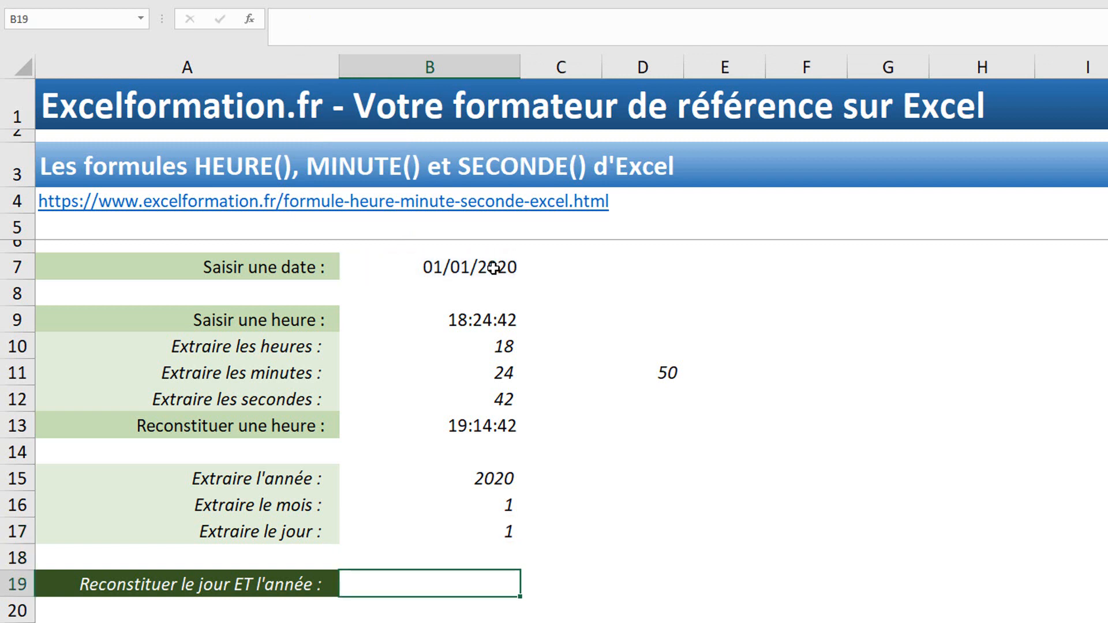
{"action": "type", "text": "=dare"}
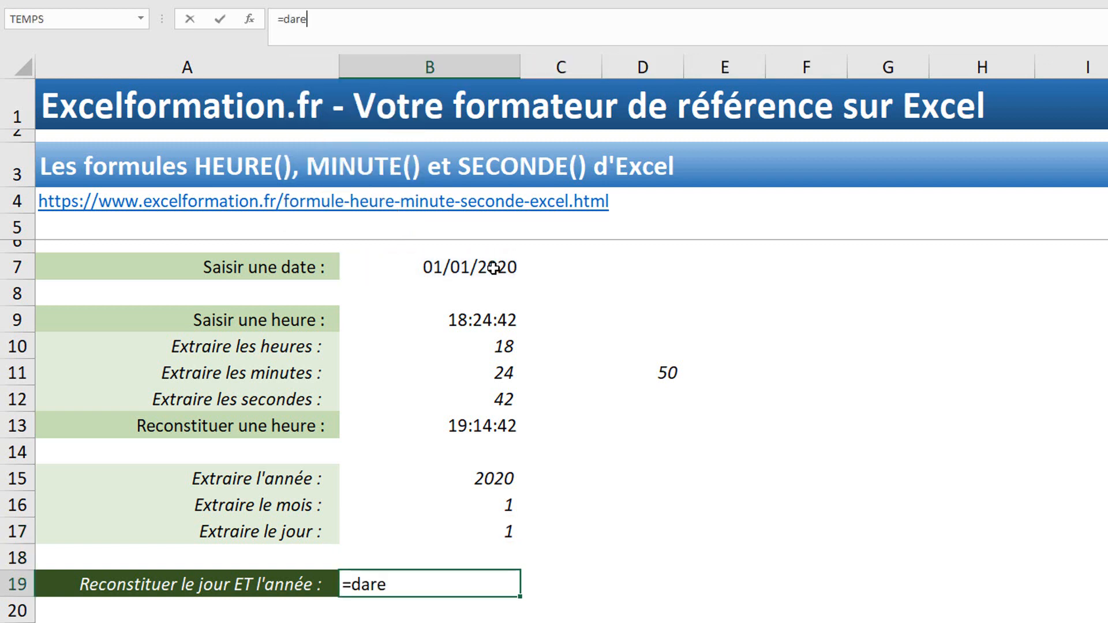
{"action": "key", "text": "BackSpace"}
{"action": "key", "text": "BackSpace"}
{"action": "type", "text": "te("}
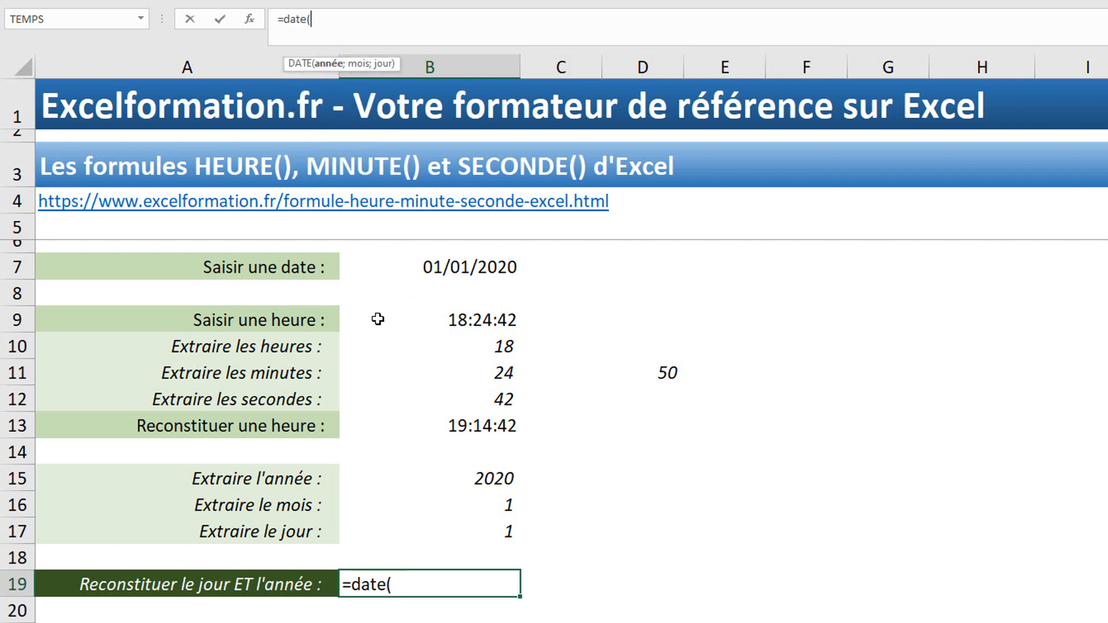
{"action": "left_click", "coordinate": [483, 481]}
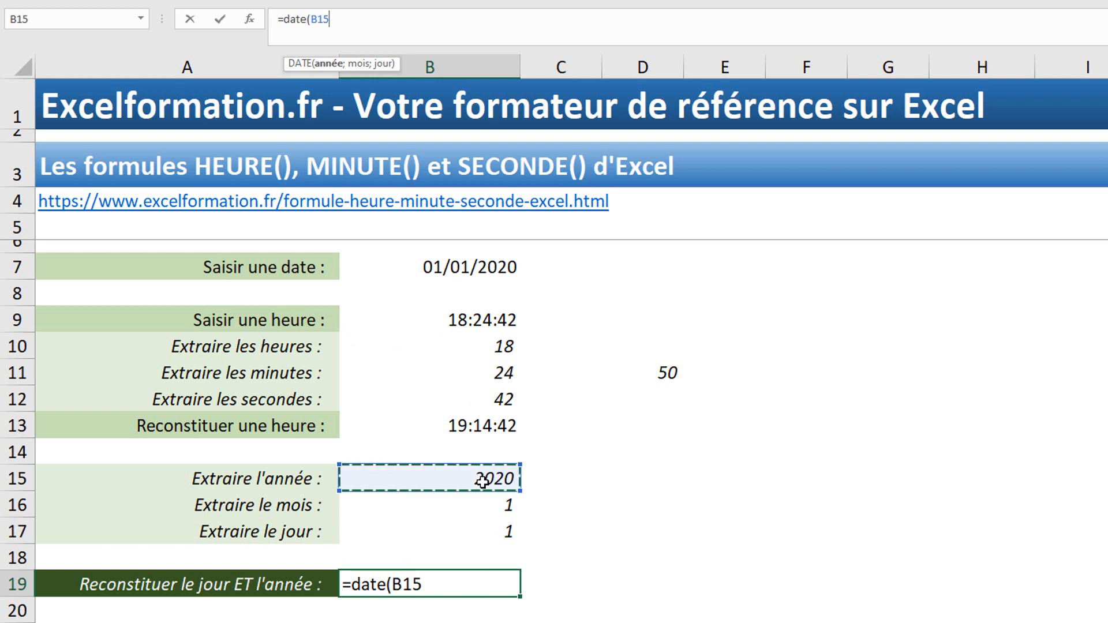
{"action": "type", "text": ";"}
{"action": "left_click", "coordinate": [490, 507]}
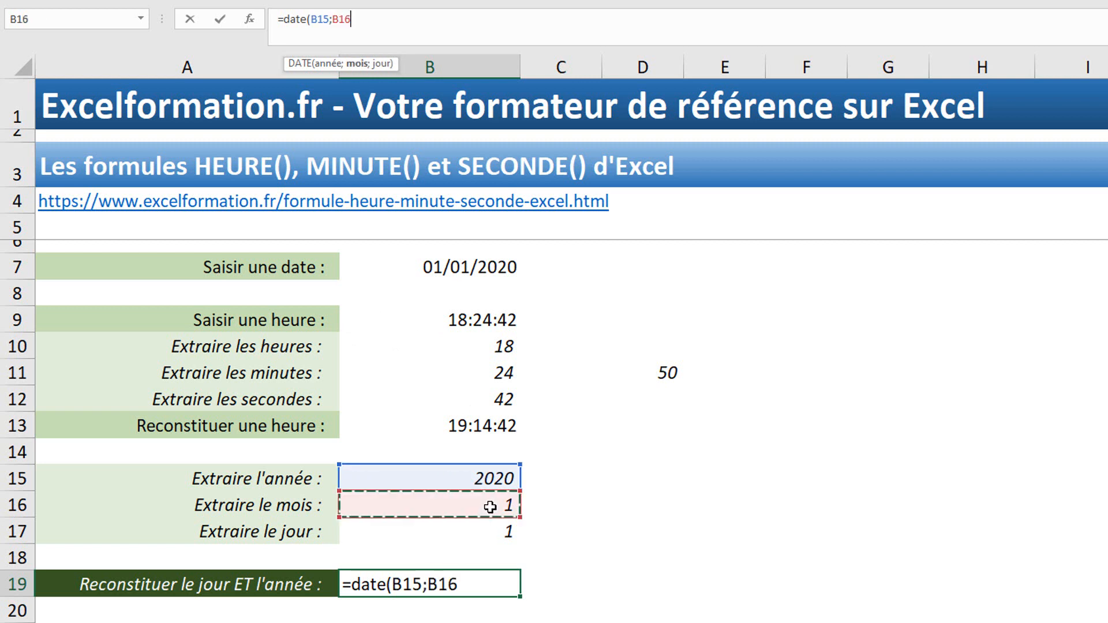
{"action": "type", "text": ";"}
{"action": "left_click", "coordinate": [497, 532]}
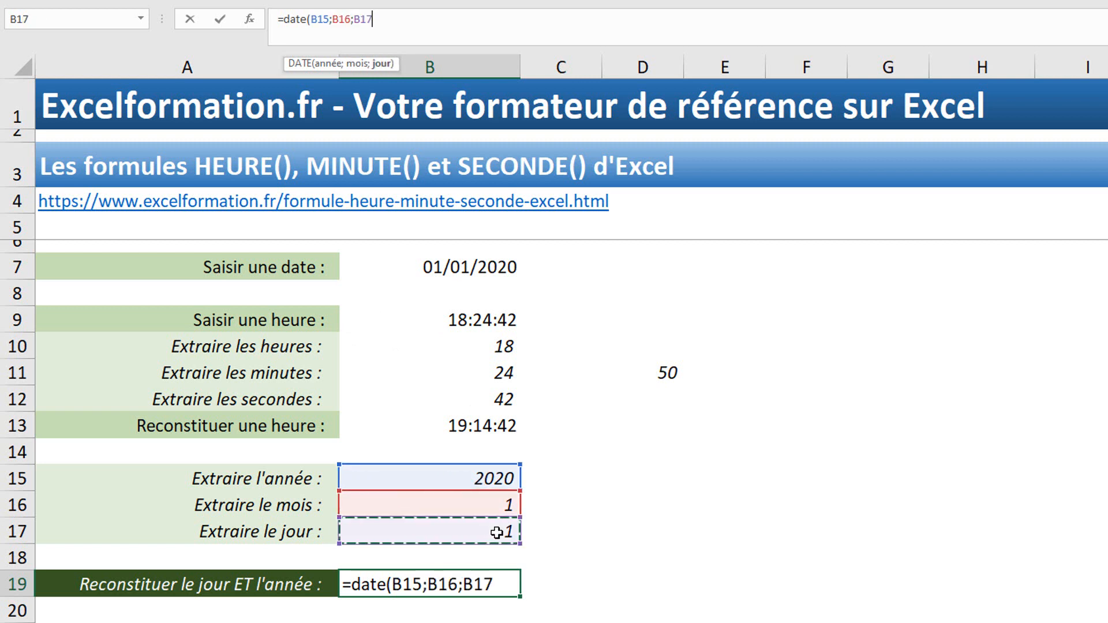
{"action": "type", "text": ")"}
{"action": "key", "text": "Return"}
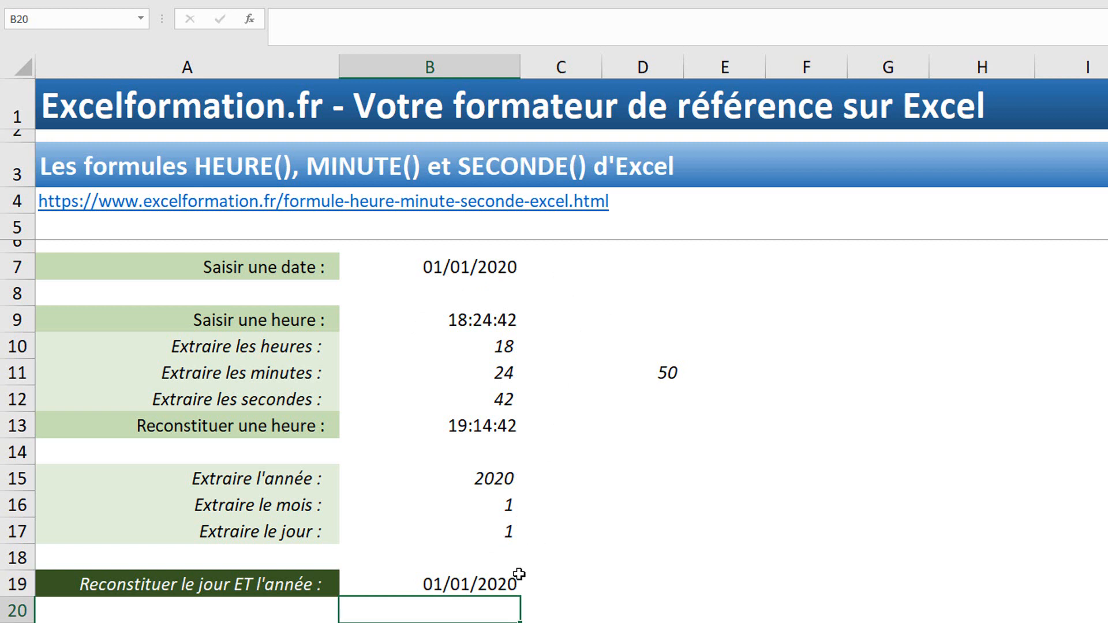
- Extend the DATE formula in cell B19 by adding a TEMPS function with B10 as hours, B11 as minutes and B12 as seconds
{"action": "left_click", "coordinate": [515, 578]}
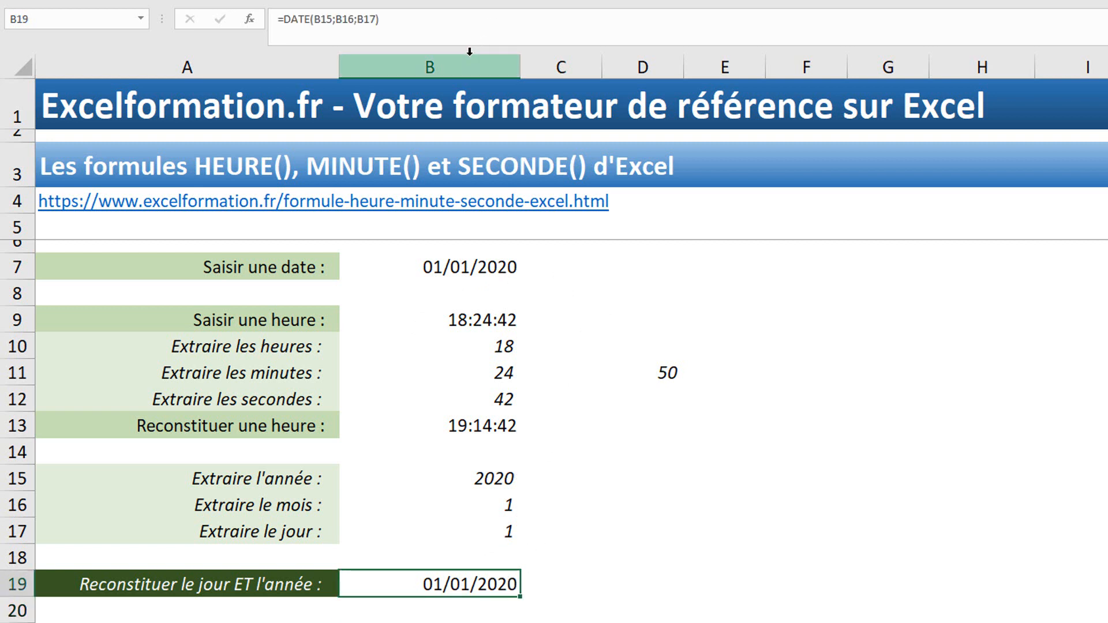
{"action": "left_click", "coordinate": [470, 37]}
{"action": "type", "text": "+"}
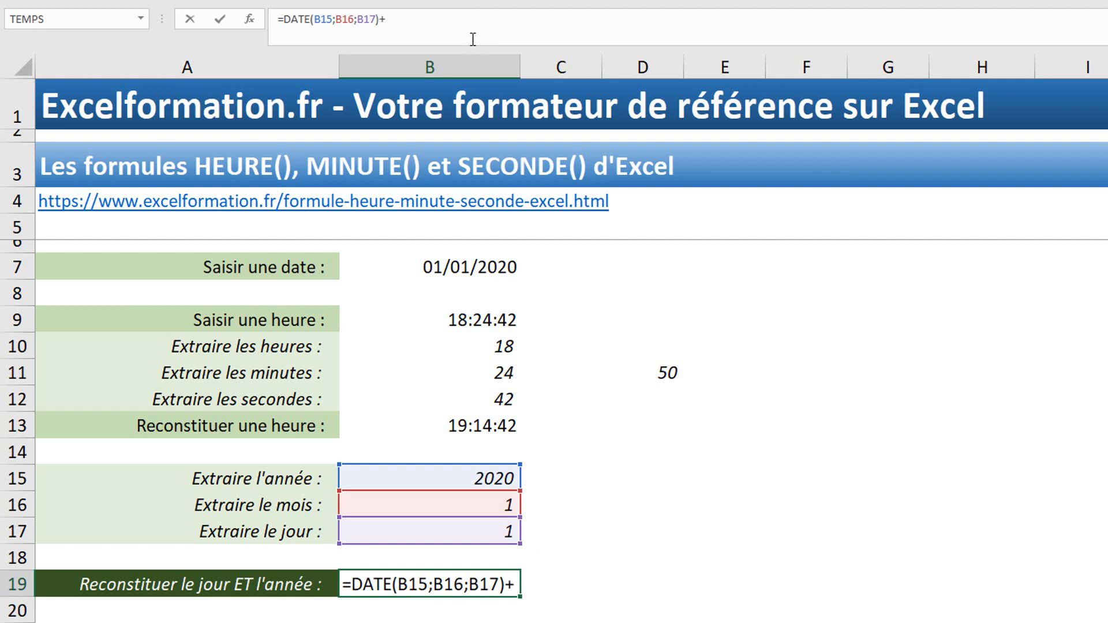
{"action": "type", "text": "temps("}
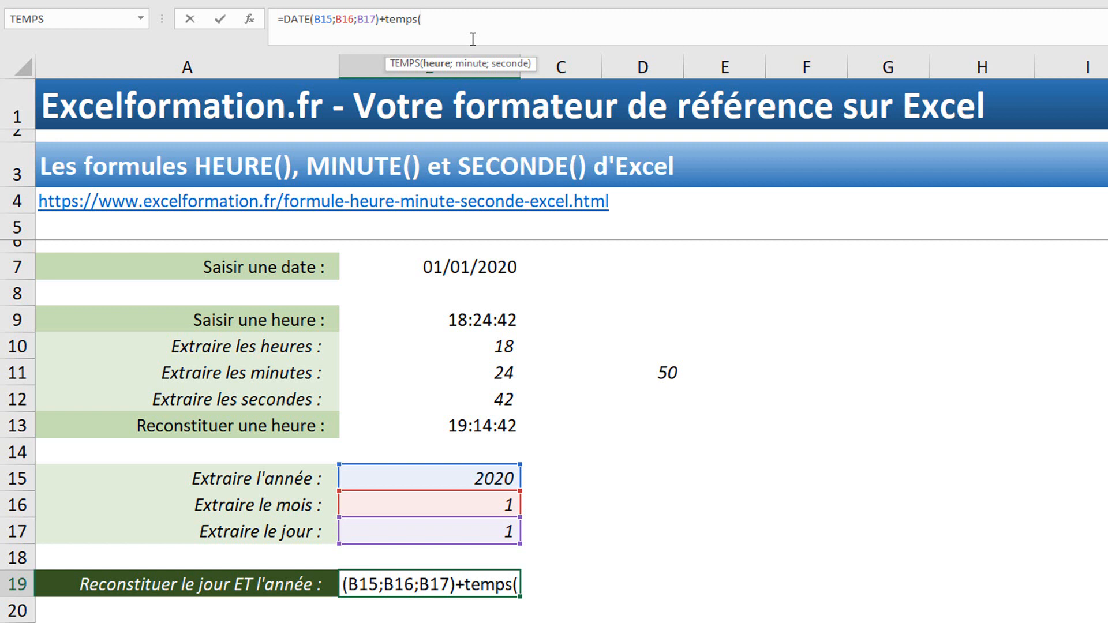
{"action": "left_click", "coordinate": [498, 342]}
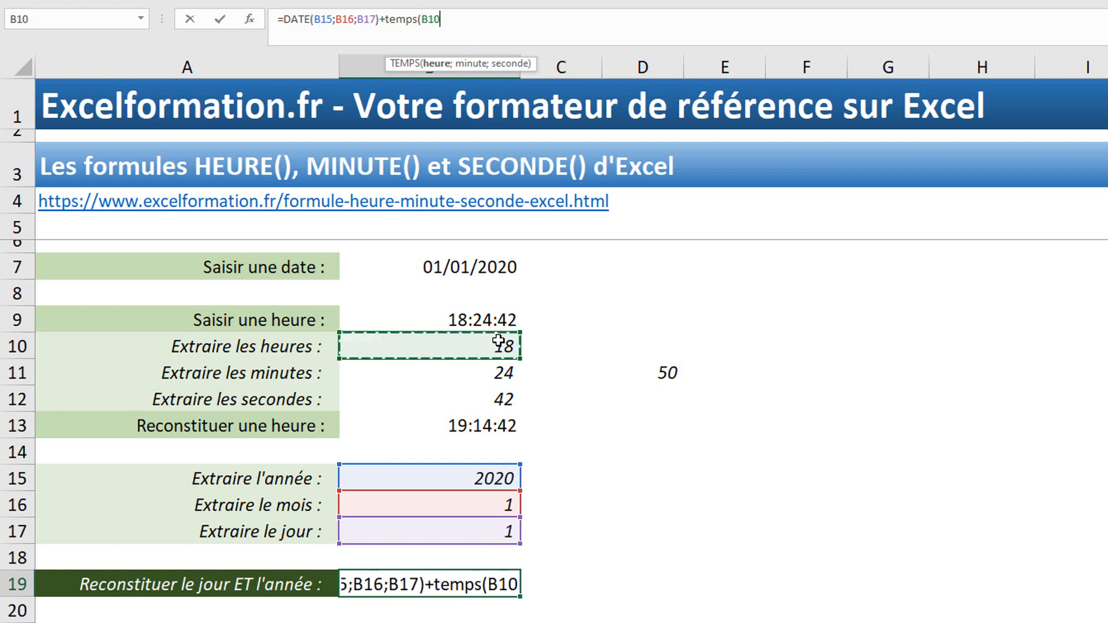
{"action": "type", "text": ";"}
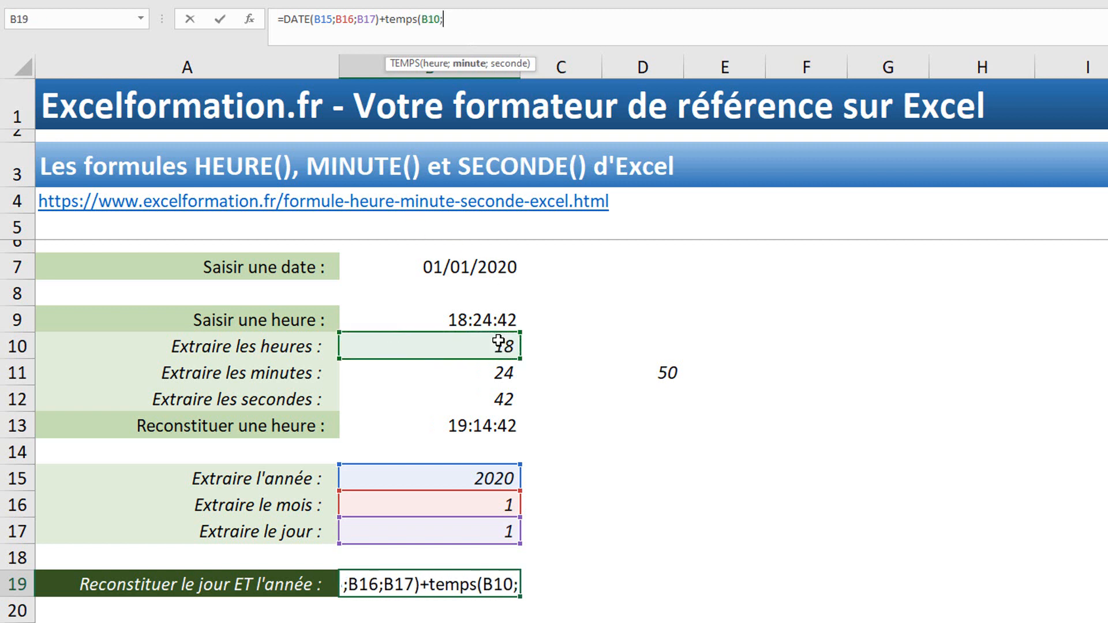
{"action": "left_click", "coordinate": [503, 378]}
{"action": "type", "text": ";"}
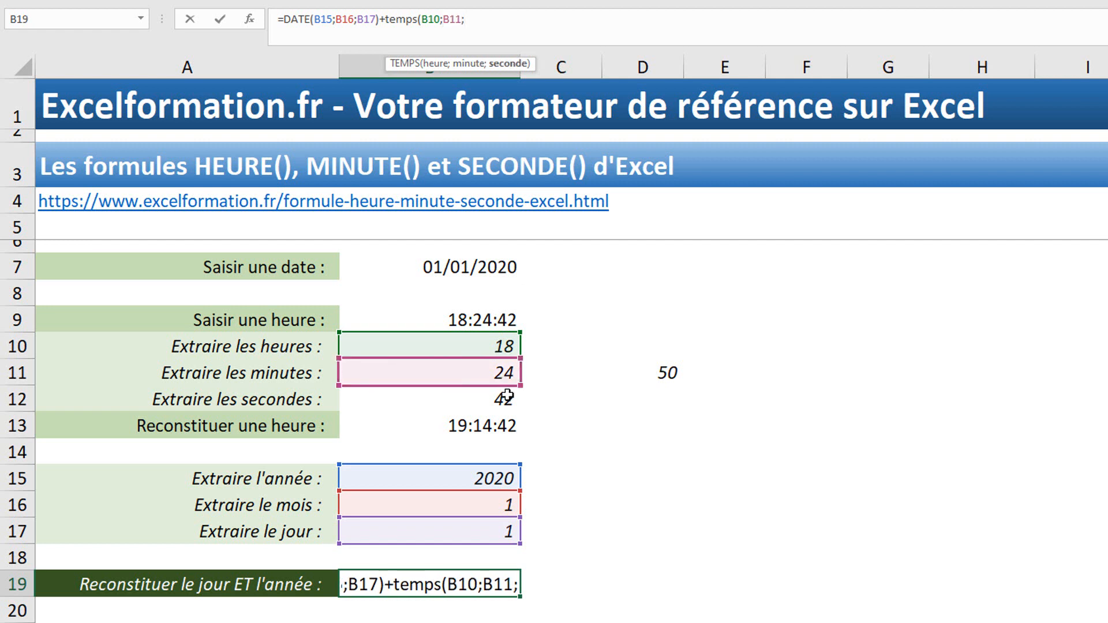
{"action": "left_click", "coordinate": [507, 398]}
{"action": "type", "text": ")"}
{"action": "key", "text": "Return"}
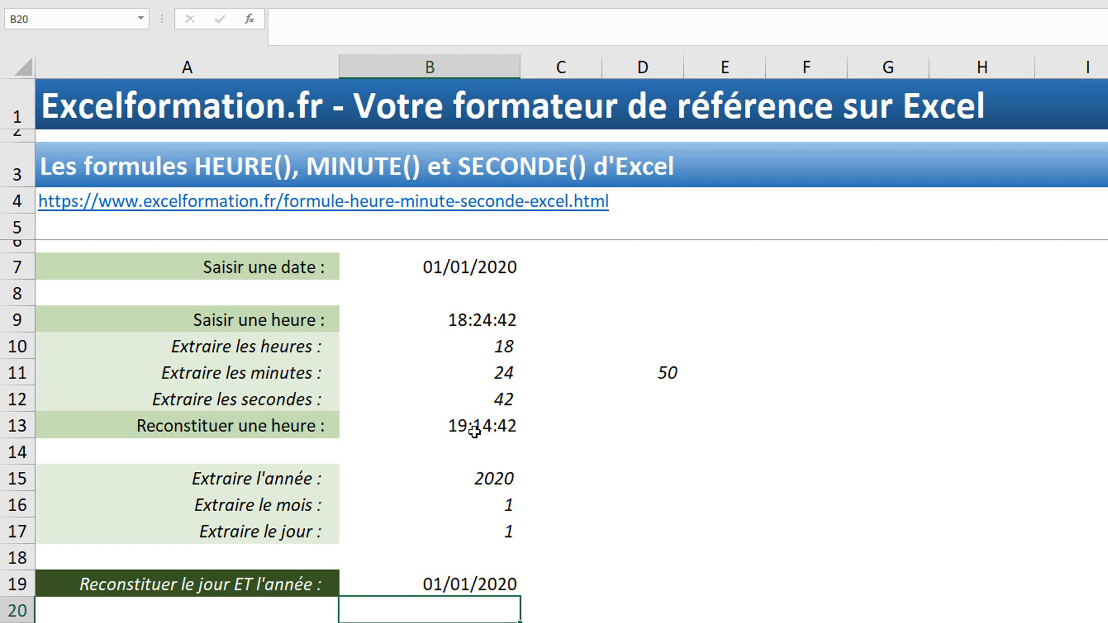
- Apply the Heure number format to cell B19
{"action": "left_click", "coordinate": [486, 582]}
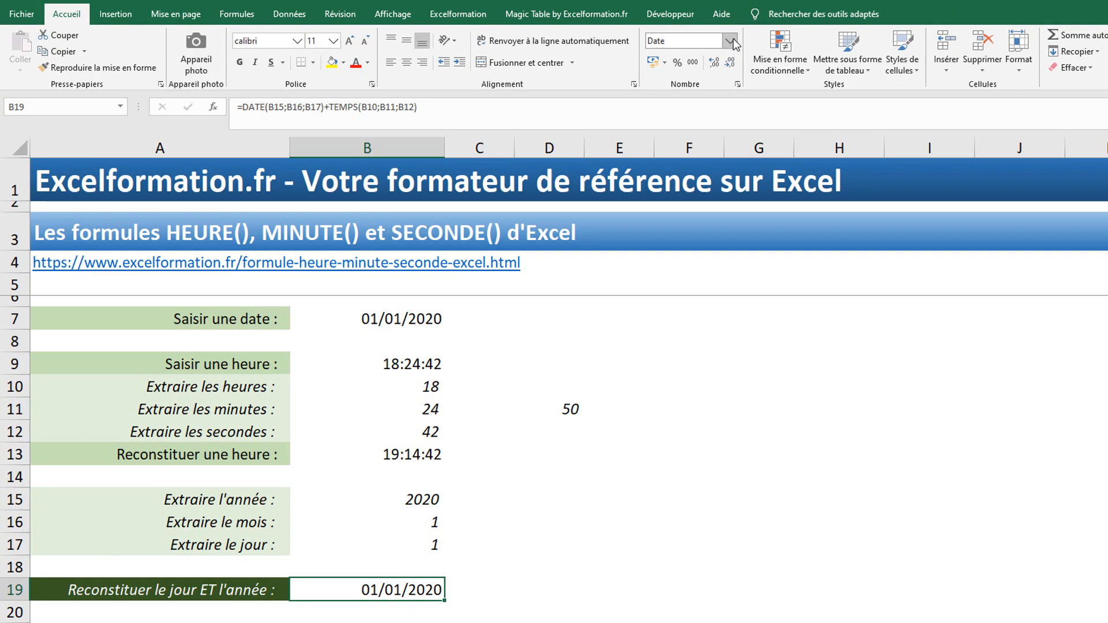
{"action": "left_click", "coordinate": [730, 40]}
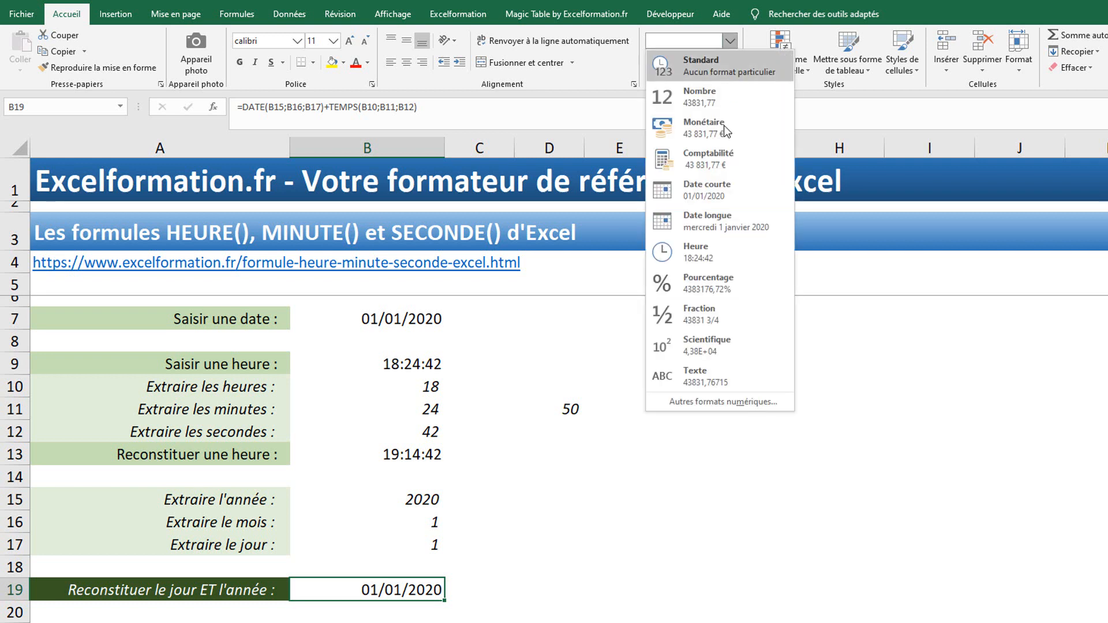
{"action": "left_click", "coordinate": [715, 247]}
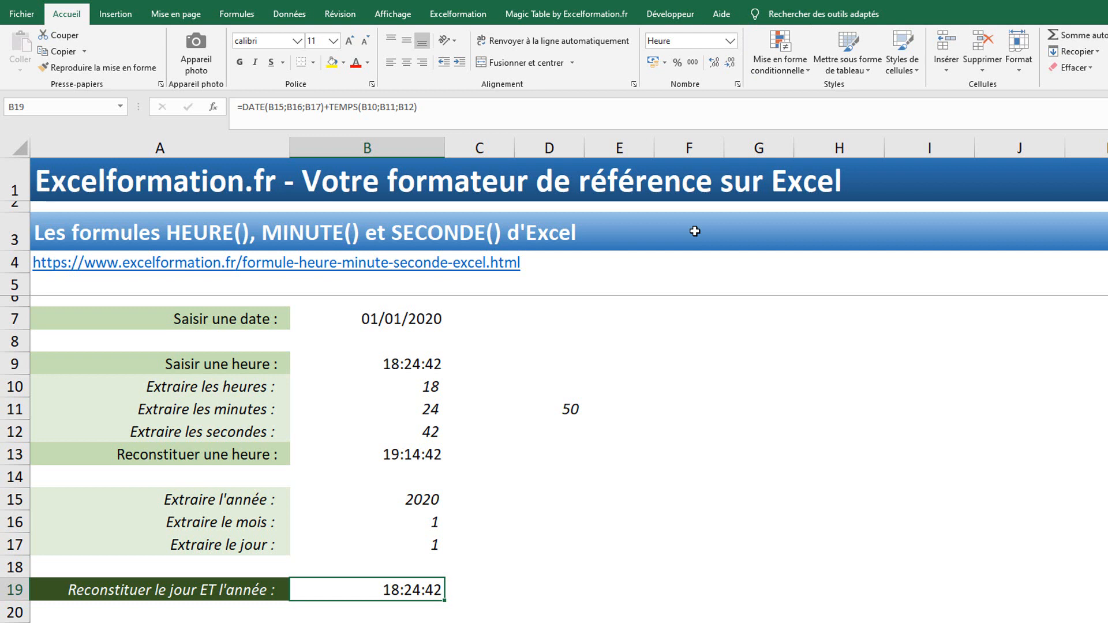
- Apply the custom number format jj/mm/aaaa hh:mm to cell B19 so it shows both date and time
{"action": "right_click", "coordinate": [425, 587]}
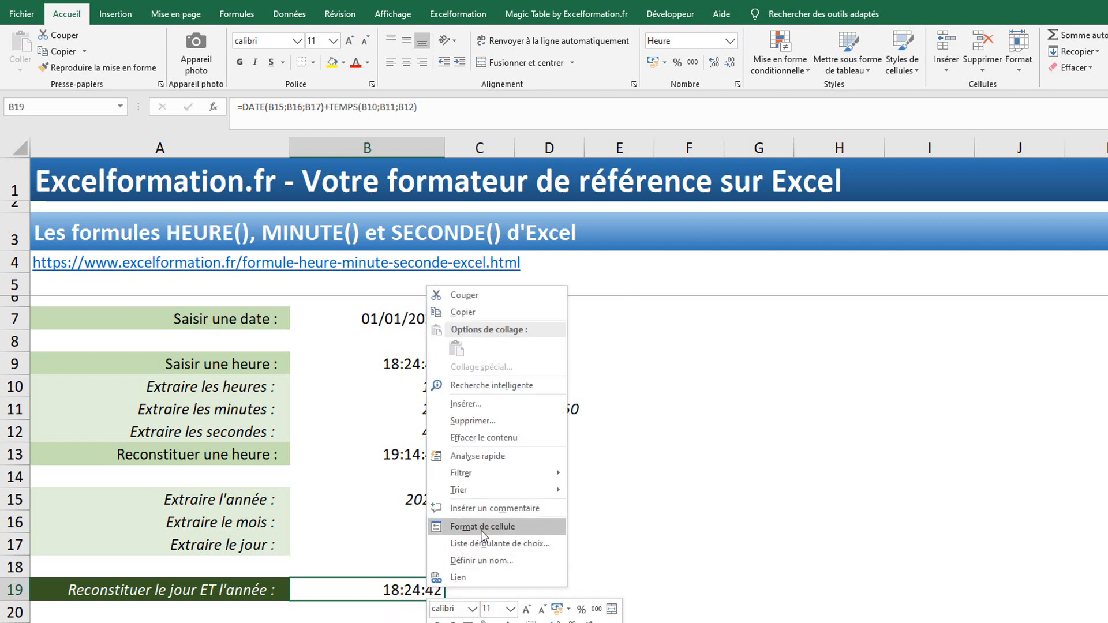
{"action": "left_click", "coordinate": [732, 46]}
{"action": "left_click", "coordinate": [732, 46]}
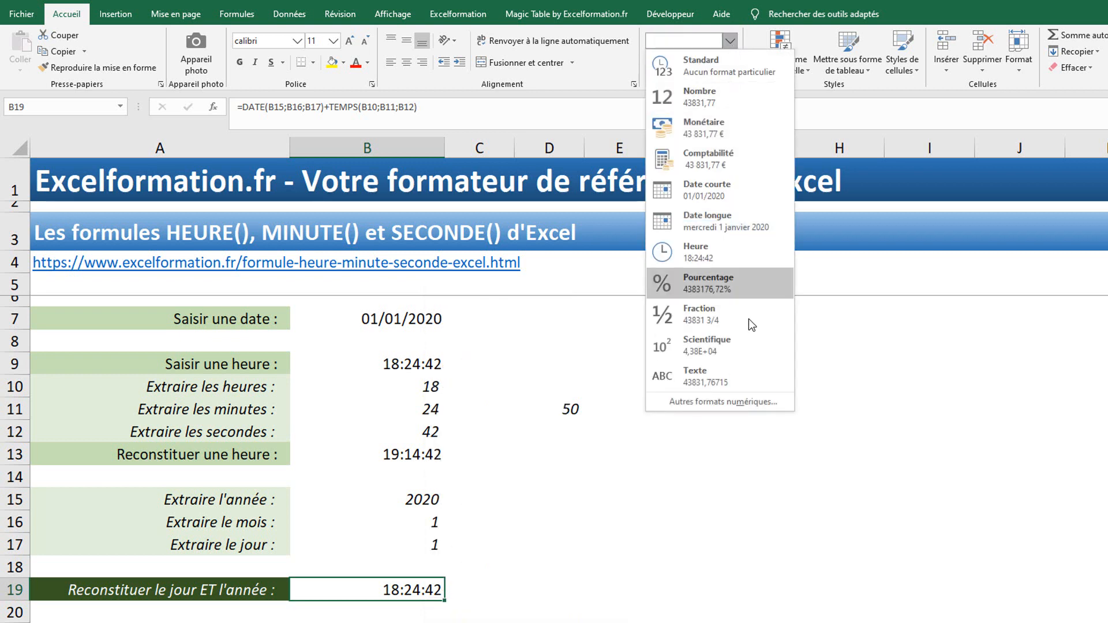
{"action": "left_click", "coordinate": [704, 398]}
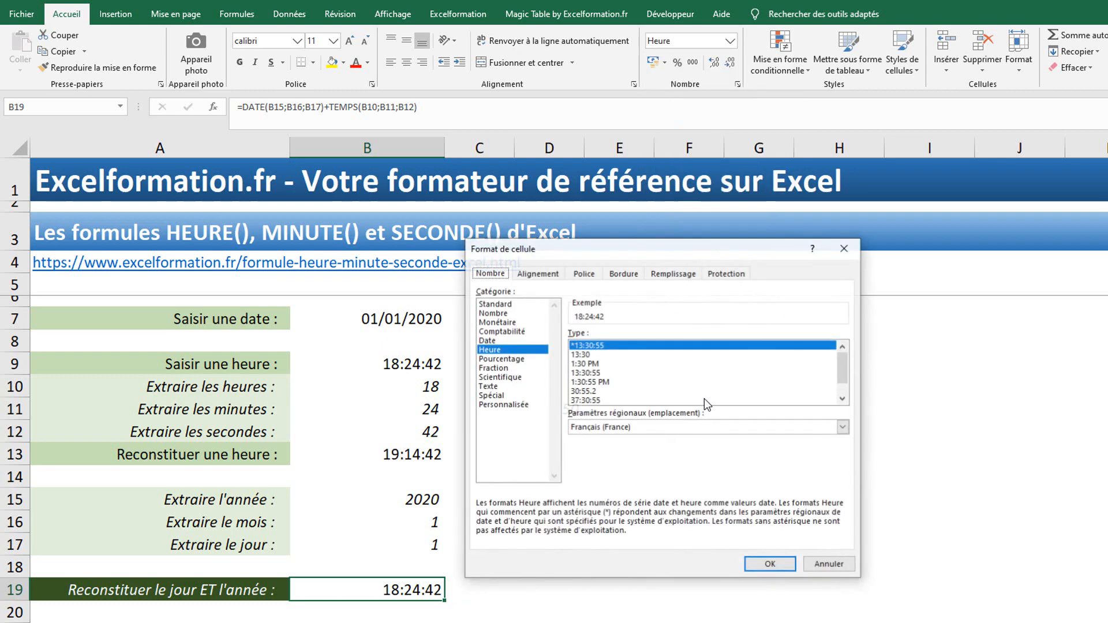
{"action": "left_click", "coordinate": [526, 405]}
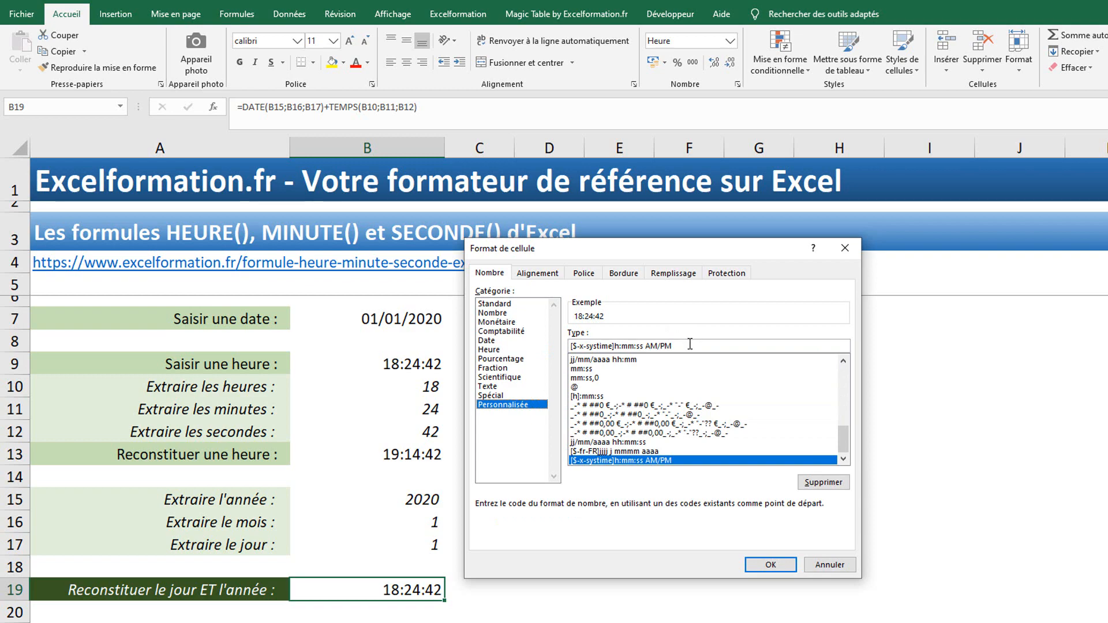
{"action": "left_click_drag", "start_coordinate": [672, 346], "coordinate": [544, 345]}
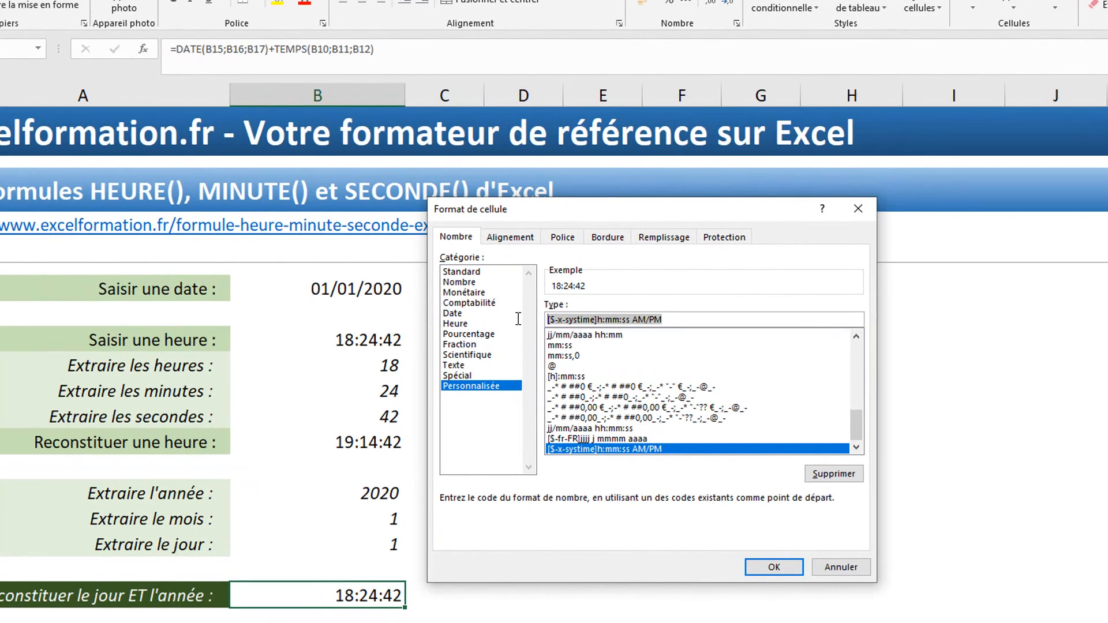
{"action": "type", "text": "jj/"}
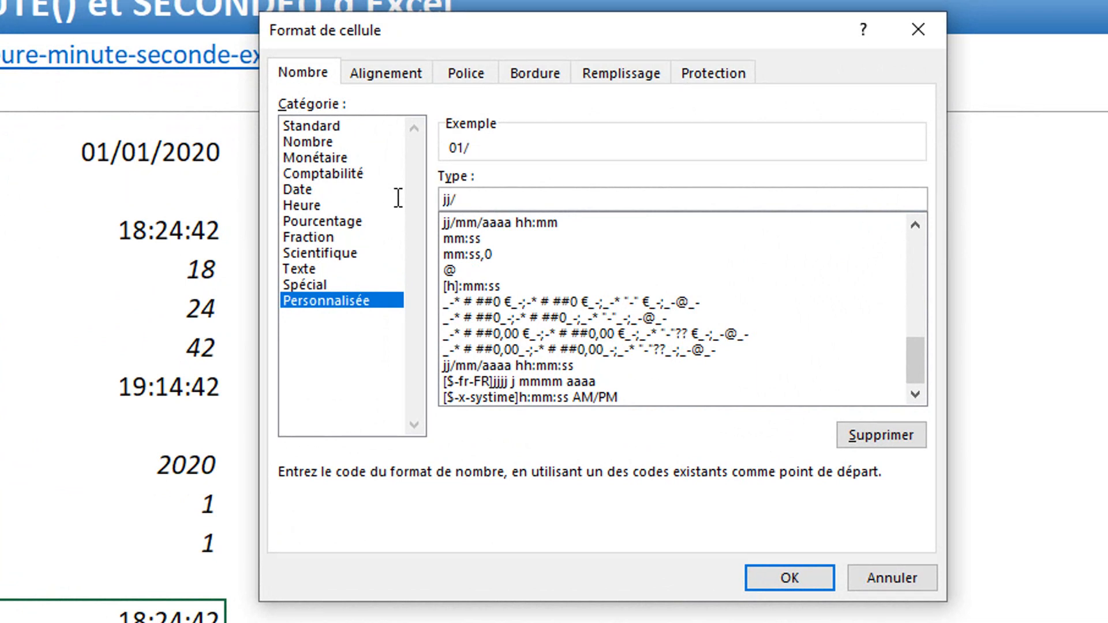
{"action": "type", "text": "mm/aaaa"}
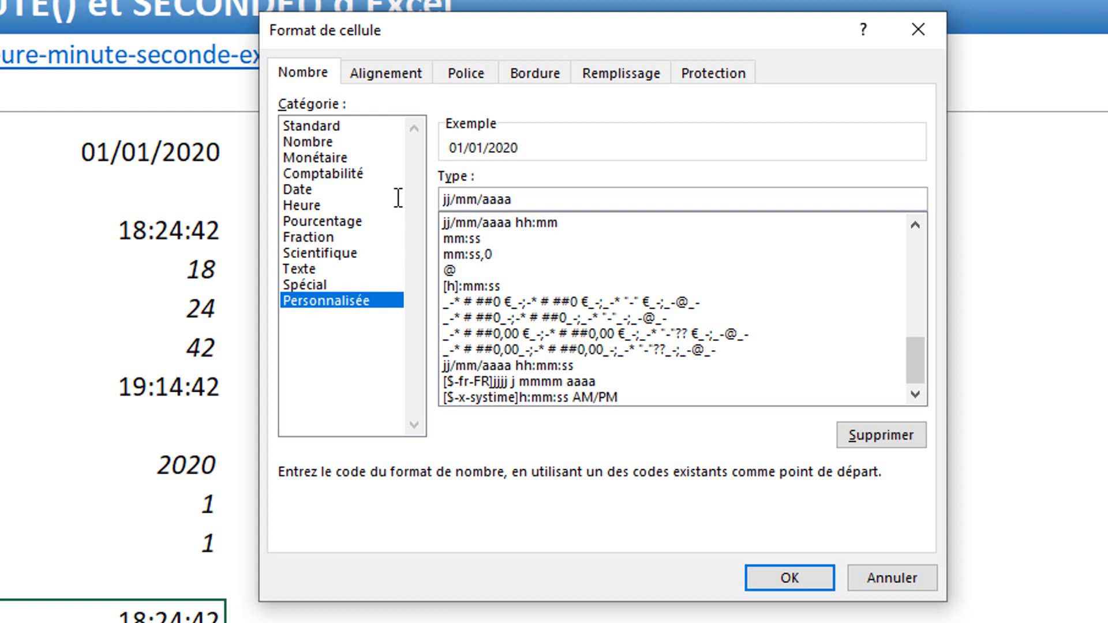
{"action": "type", "text": " hh:mm"}
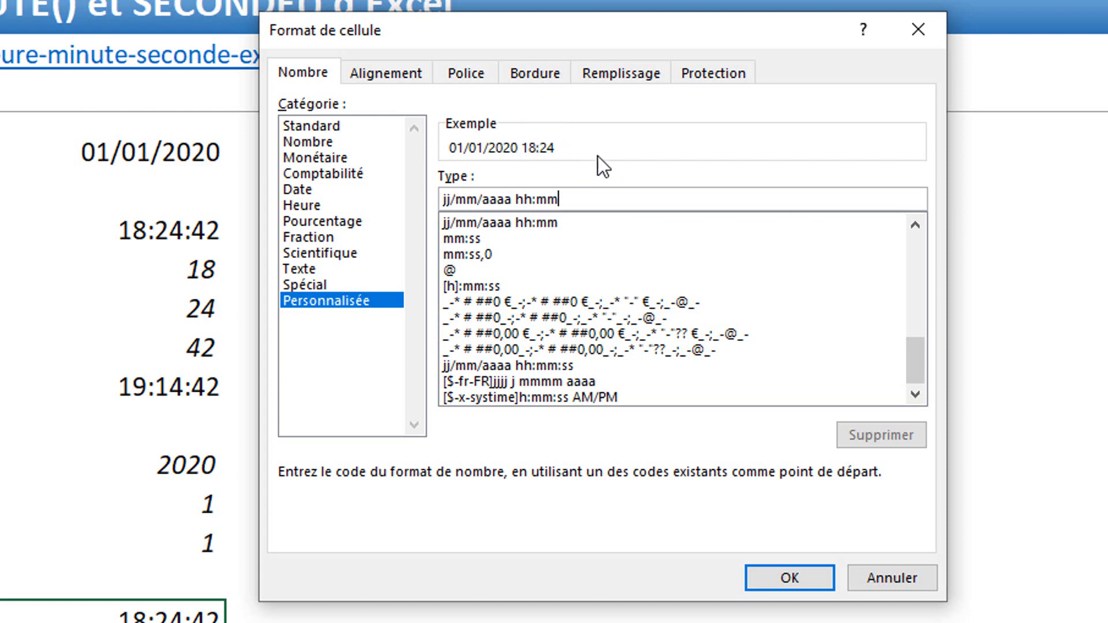
{"action": "left_click", "coordinate": [788, 579]}
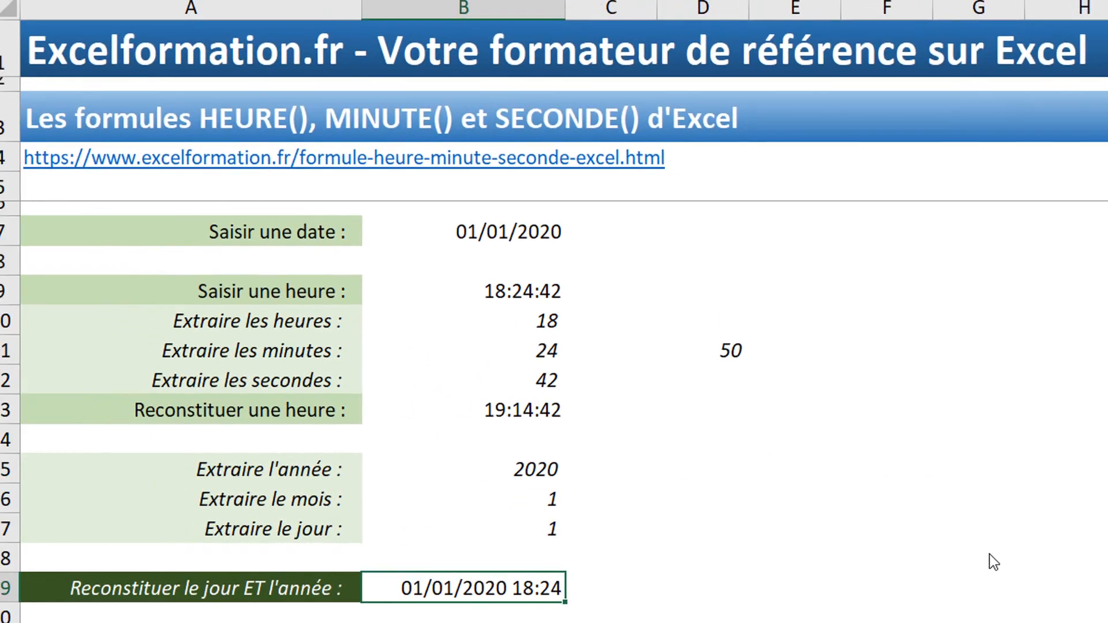